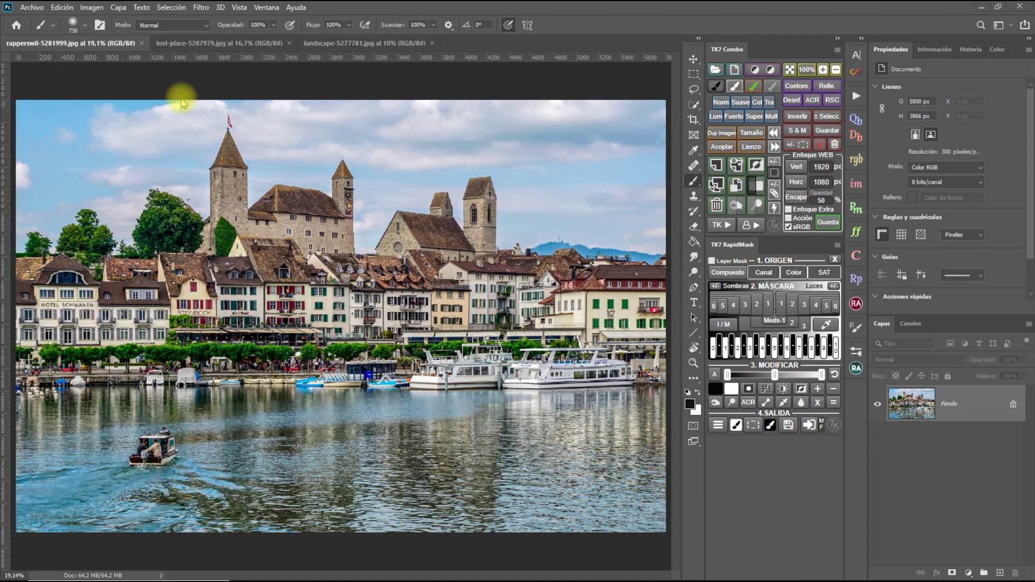
Launch Nik Selective Tool 2 via Archivo > Automatizar and collapse it into a repositioned compact icon strip.
{"action": "left_click", "coordinate": [33, 7]}
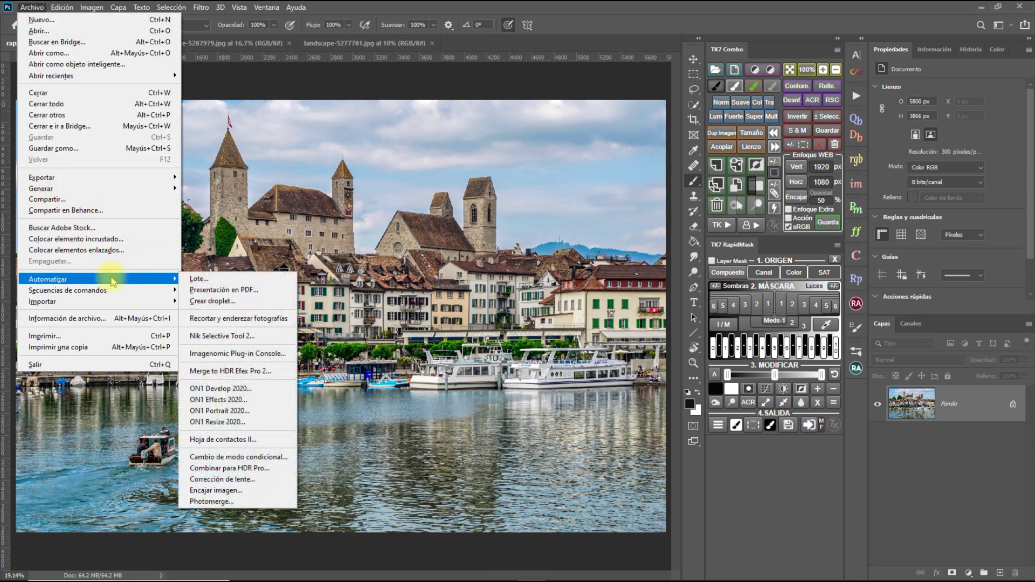
{"action": "mouse_move", "coordinate": [48, 279]}
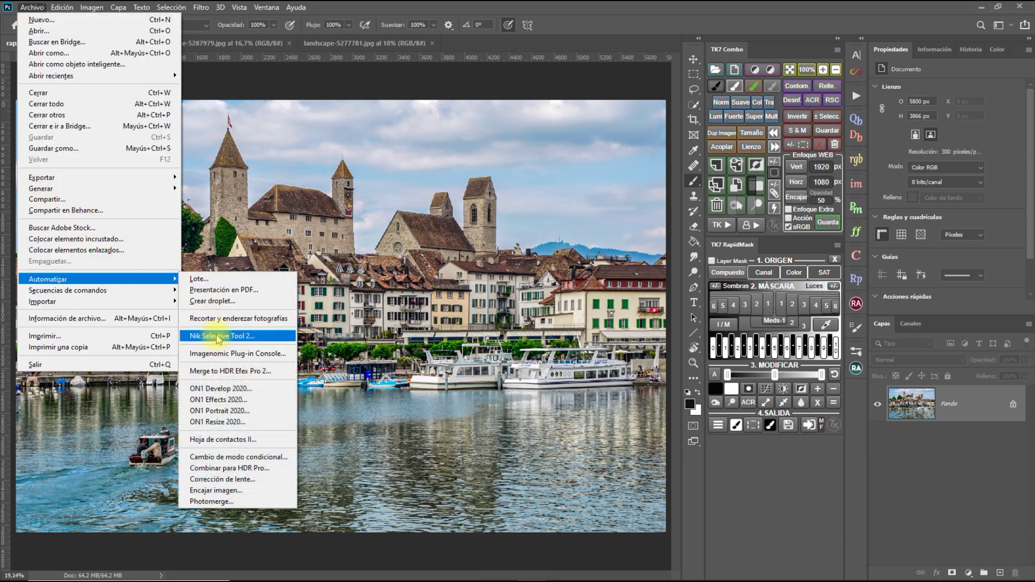
{"action": "left_click", "coordinate": [226, 337]}
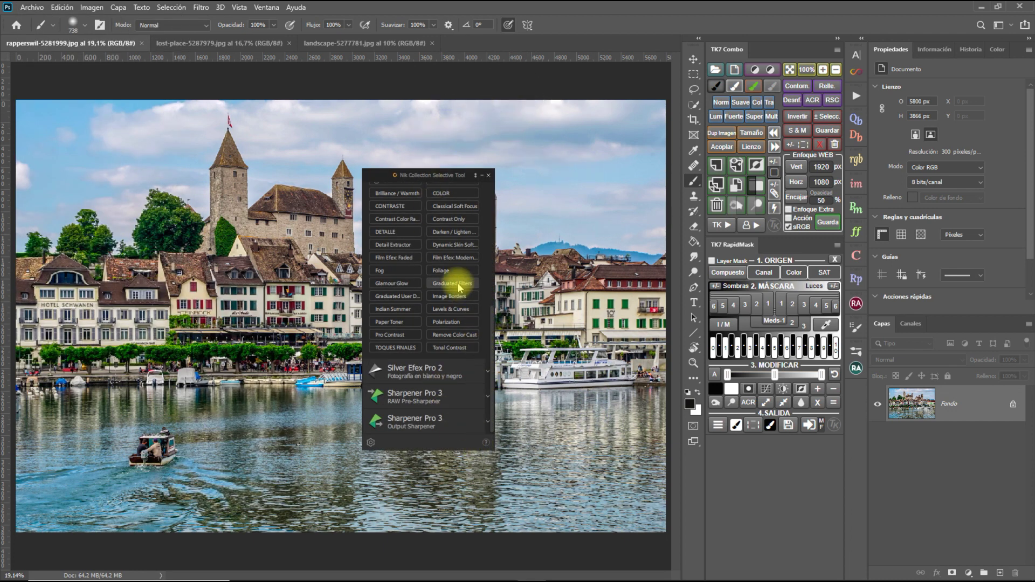
{"action": "scroll", "coordinate": [458, 287], "scroll_direction": "up", "scroll_amount": 5}
{"action": "scroll", "coordinate": [456, 288], "scroll_direction": "down", "scroll_amount": 3}
{"action": "scroll", "coordinate": [457, 288], "scroll_direction": "down", "scroll_amount": 3}
{"action": "scroll", "coordinate": [457, 291], "scroll_direction": "down", "scroll_amount": 2}
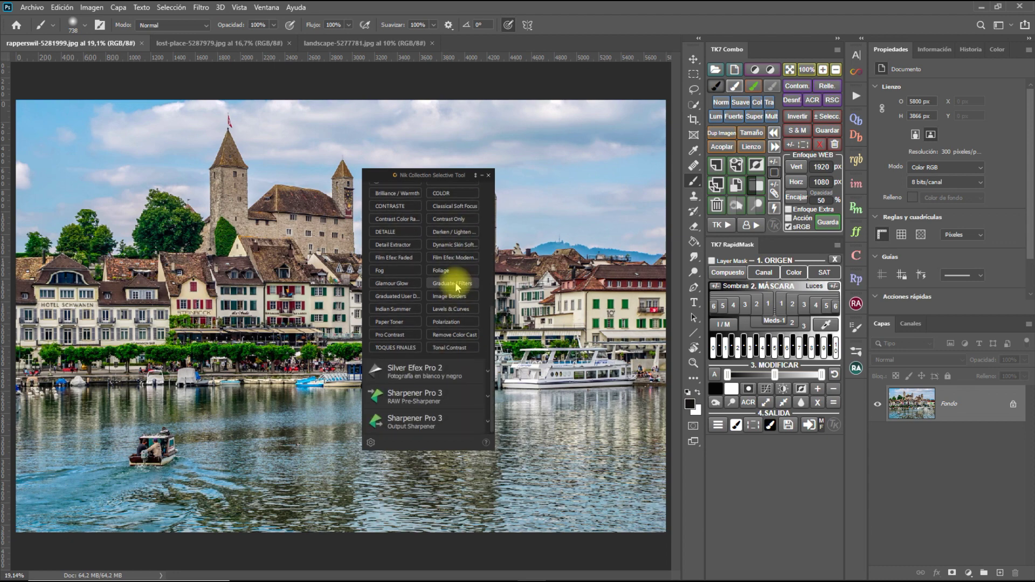
{"action": "left_click", "coordinate": [475, 175]}
{"action": "mouse_move", "coordinate": [483, 176]}
{"action": "left_mouse_down"}
{"action": "mouse_move", "coordinate": [493, 167]}
{"action": "mouse_move", "coordinate": [859, 178]}
{"action": "mouse_move", "coordinate": [565, 210]}
{"action": "left_mouse_up"}
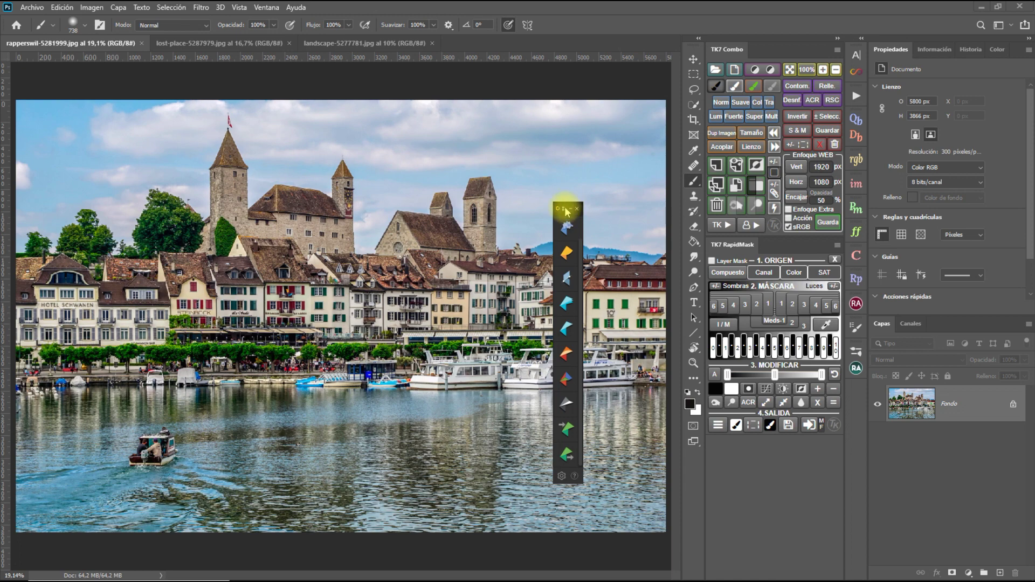
Expand the Nik icon strip back into the full Selective Tool panel.
{"action": "left_click", "coordinate": [565, 209]}
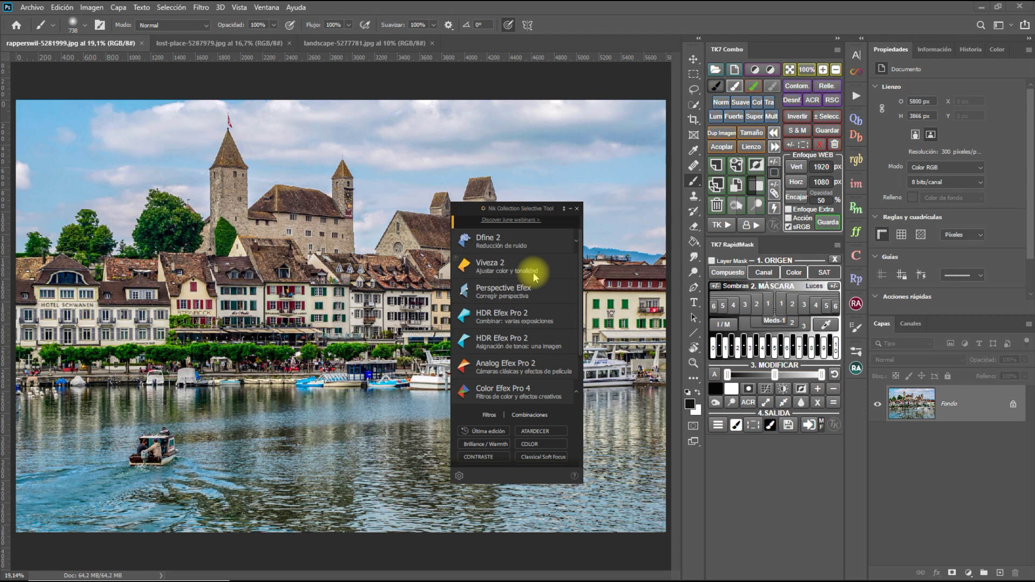
{"action": "scroll", "coordinate": [534, 274], "scroll_direction": "down", "scroll_amount": 2}
{"action": "scroll", "coordinate": [532, 270], "scroll_direction": "up", "scroll_amount": 2}
{"action": "scroll", "coordinate": [534, 248], "scroll_direction": "up", "scroll_amount": 2}
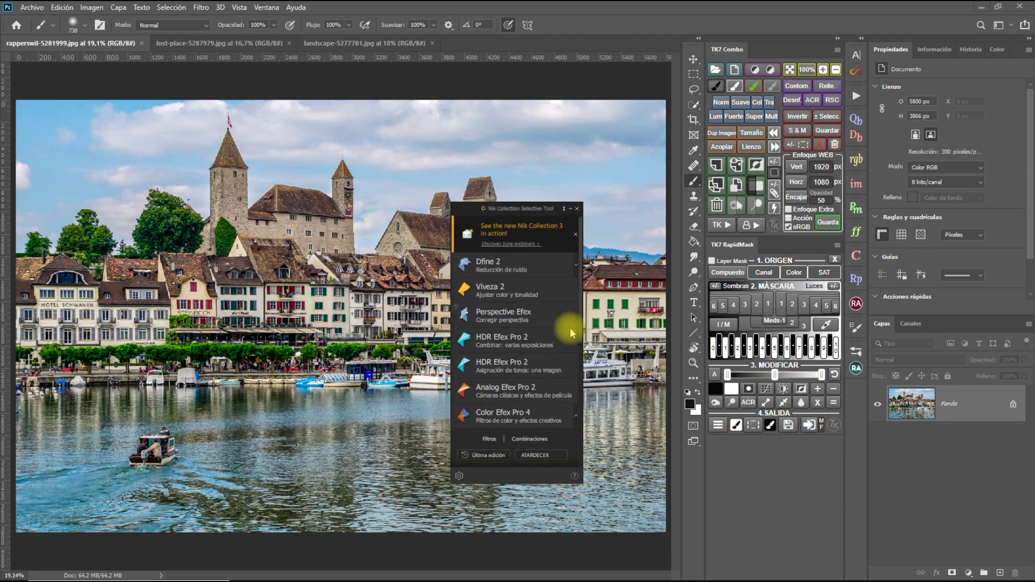
{"action": "scroll", "coordinate": [556, 348], "scroll_direction": "down", "scroll_amount": 2}
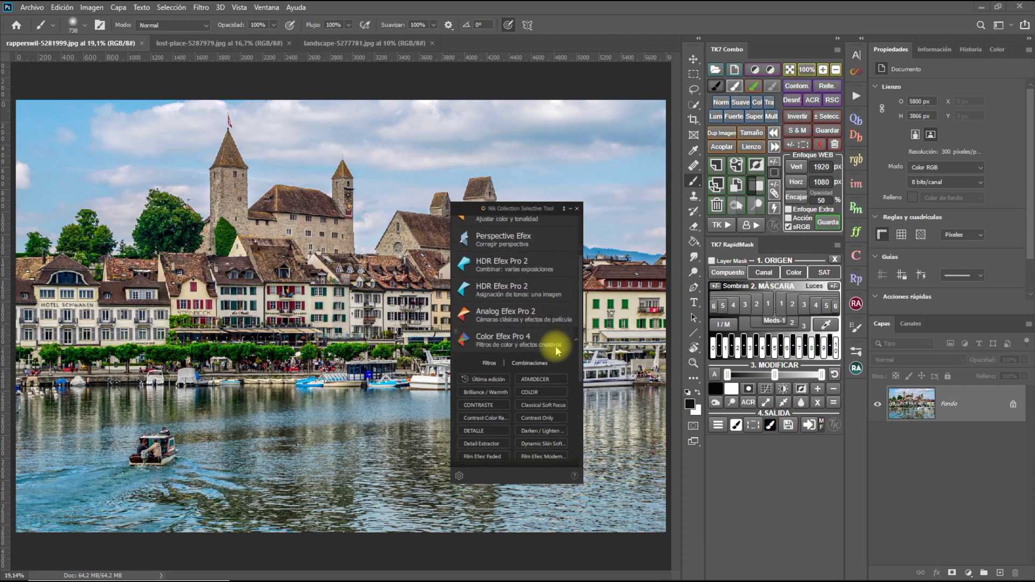
{"action": "scroll", "coordinate": [523, 305], "scroll_direction": "down", "scroll_amount": 4}
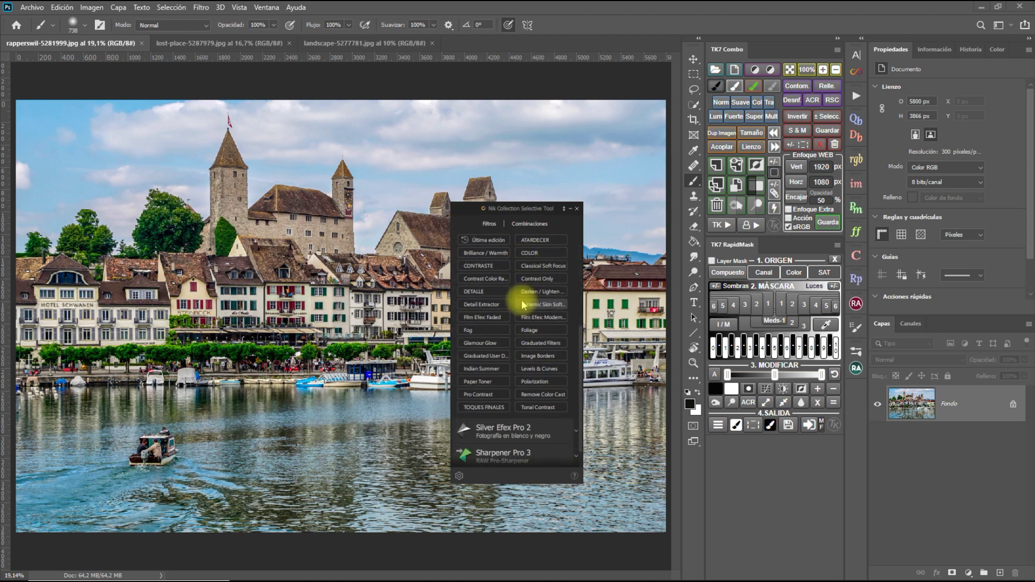
{"action": "scroll", "coordinate": [513, 276], "scroll_direction": "up", "scroll_amount": 4}
{"action": "scroll", "coordinate": [511, 300], "scroll_direction": "down", "scroll_amount": 2}
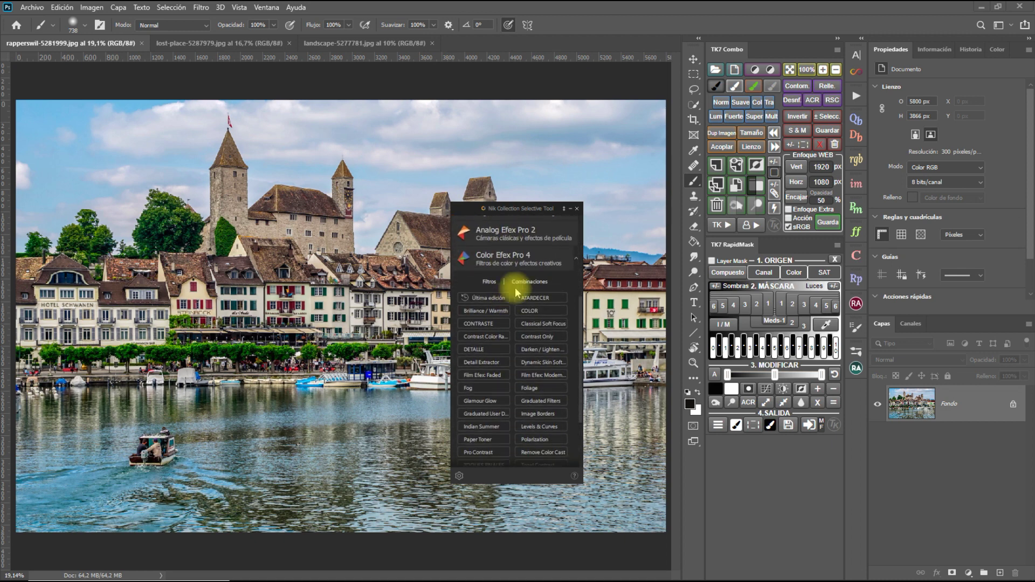
Browse the individual Color Efex Pro 4 filter list in the Nik panel.
{"action": "left_click", "coordinate": [488, 281]}
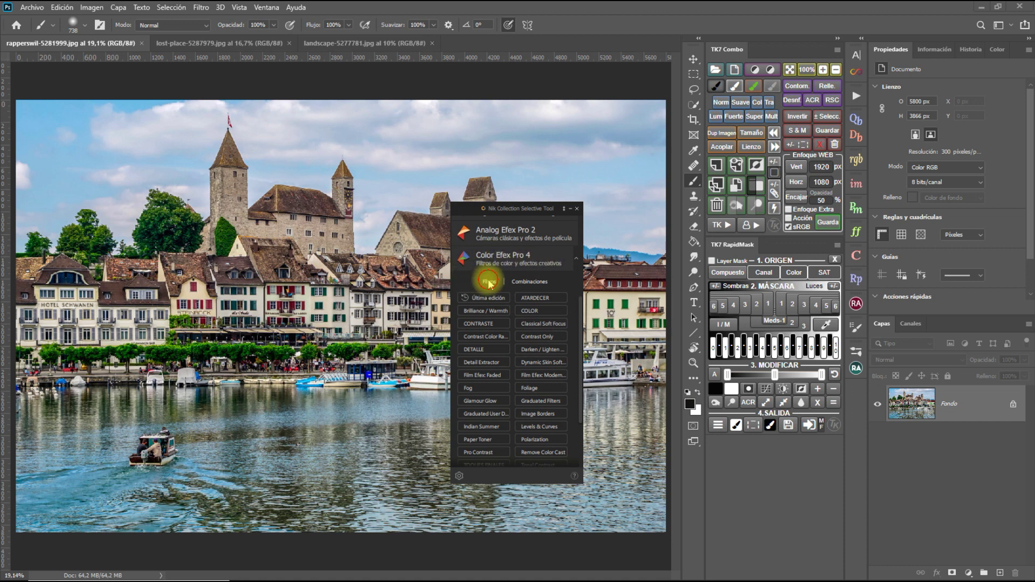
{"action": "scroll", "coordinate": [536, 272], "scroll_direction": "up", "scroll_amount": 3}
{"action": "scroll", "coordinate": [537, 274], "scroll_direction": "up", "scroll_amount": 1}
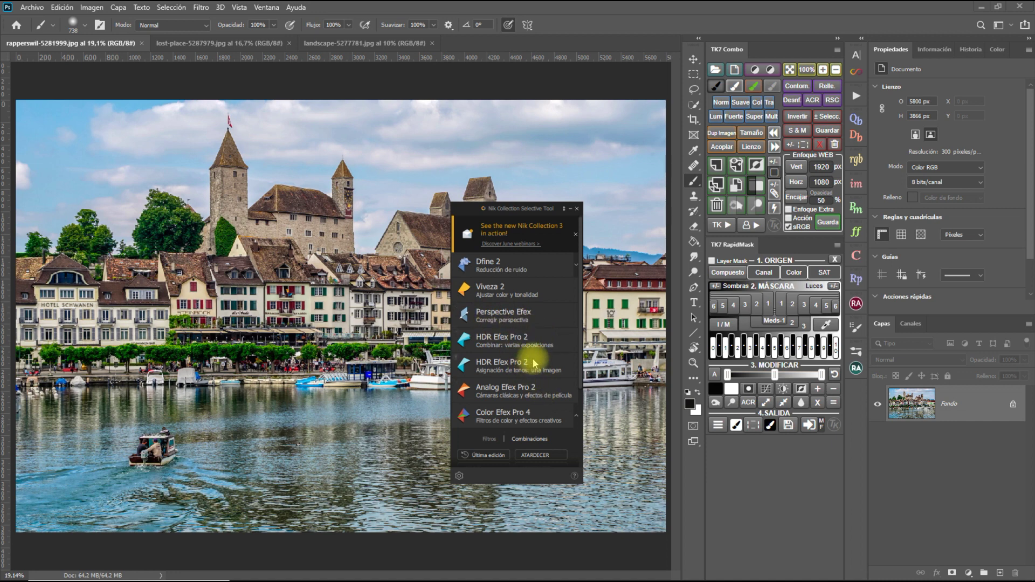
{"action": "scroll", "coordinate": [534, 364], "scroll_direction": "down", "scroll_amount": 3}
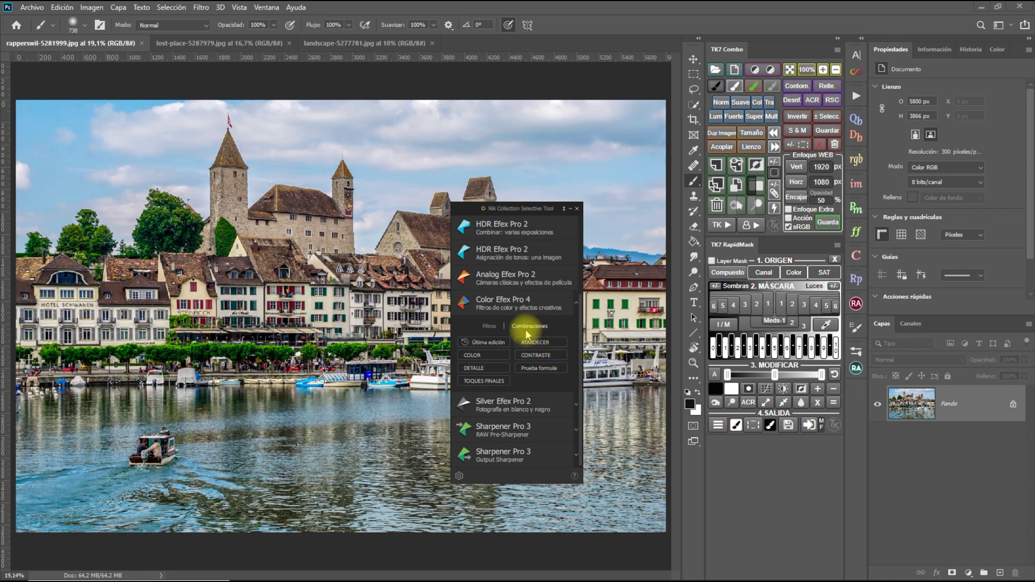
{"action": "scroll", "coordinate": [520, 330], "scroll_direction": "up", "scroll_amount": 1}
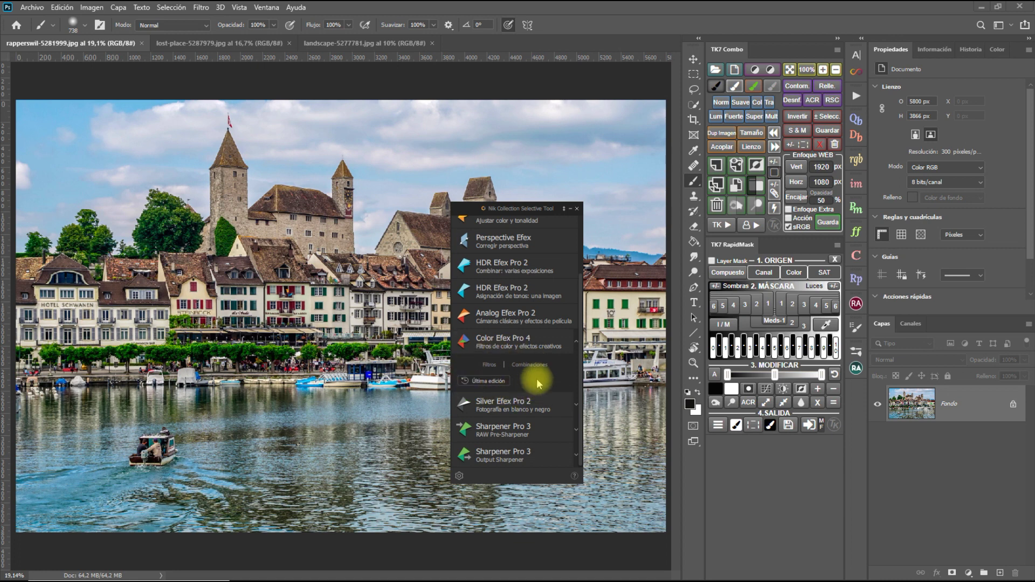
{"action": "left_click", "coordinate": [490, 365]}
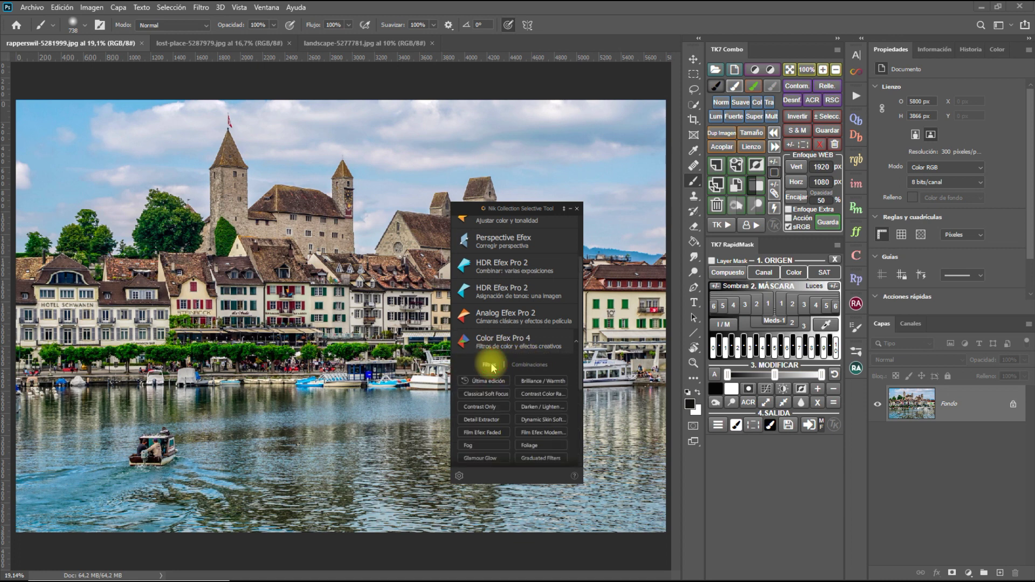
{"action": "scroll", "coordinate": [492, 369], "scroll_direction": "down", "scroll_amount": 3}
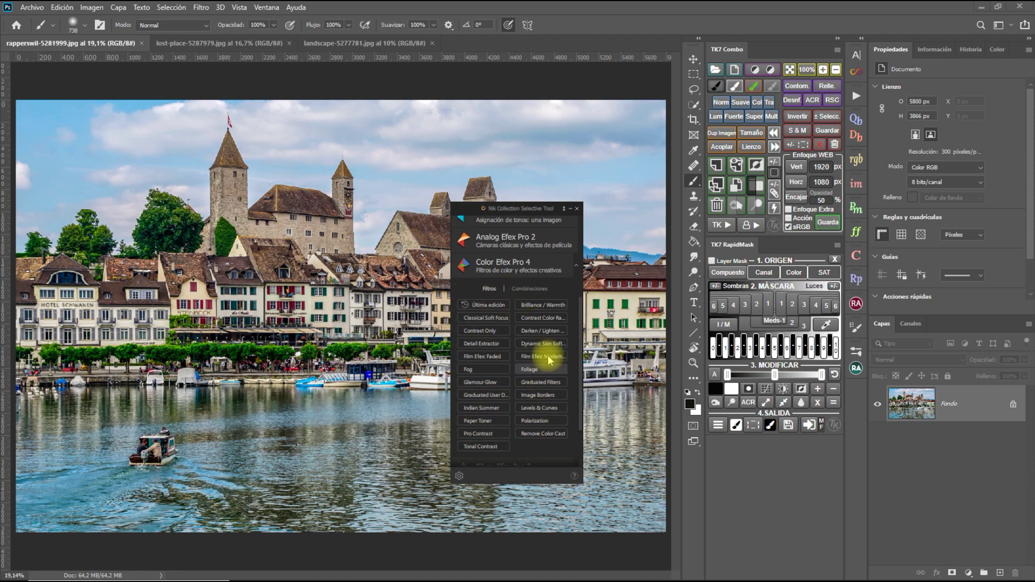
{"action": "scroll", "coordinate": [549, 358], "scroll_direction": "down", "scroll_amount": 3}
{"action": "scroll", "coordinate": [548, 357], "scroll_direction": "up", "scroll_amount": 3}
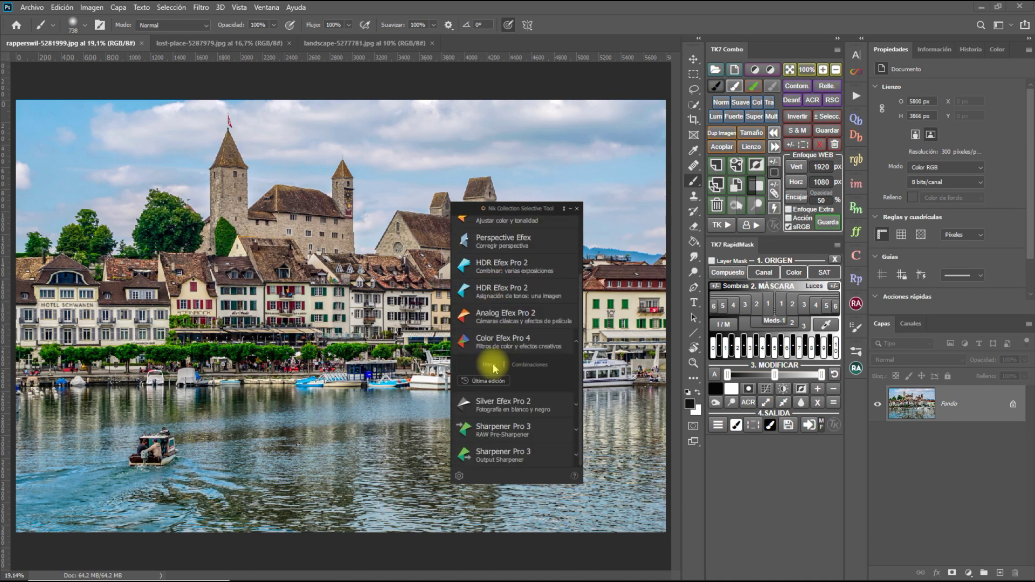
{"action": "left_click", "coordinate": [489, 365]}
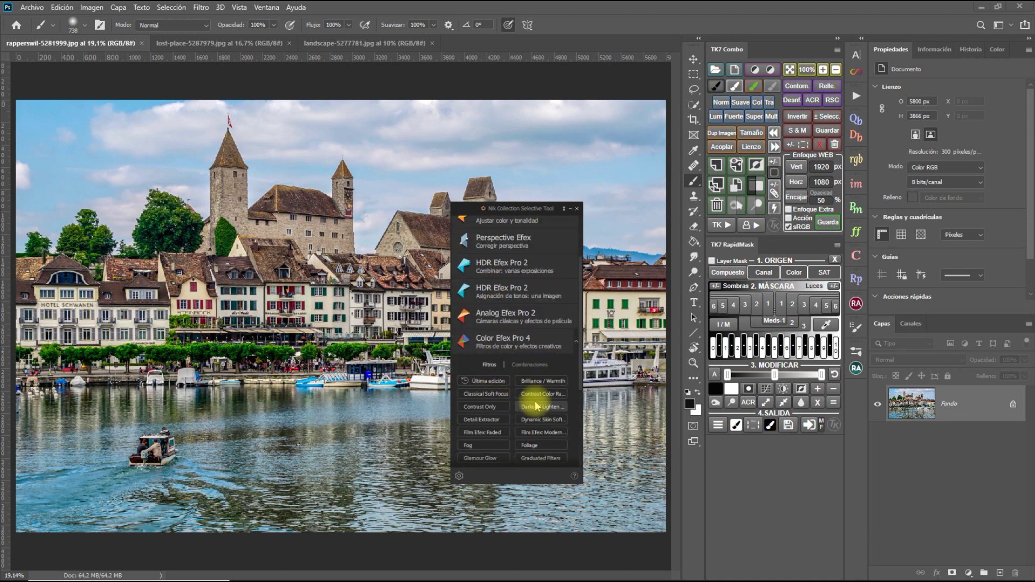
{"action": "scroll", "coordinate": [536, 398], "scroll_direction": "down", "scroll_amount": 3}
Show the saved Color Efex Pro 4 Combinaciones and bring up the Nik Collection preferences.
{"action": "left_click", "coordinate": [529, 290]}
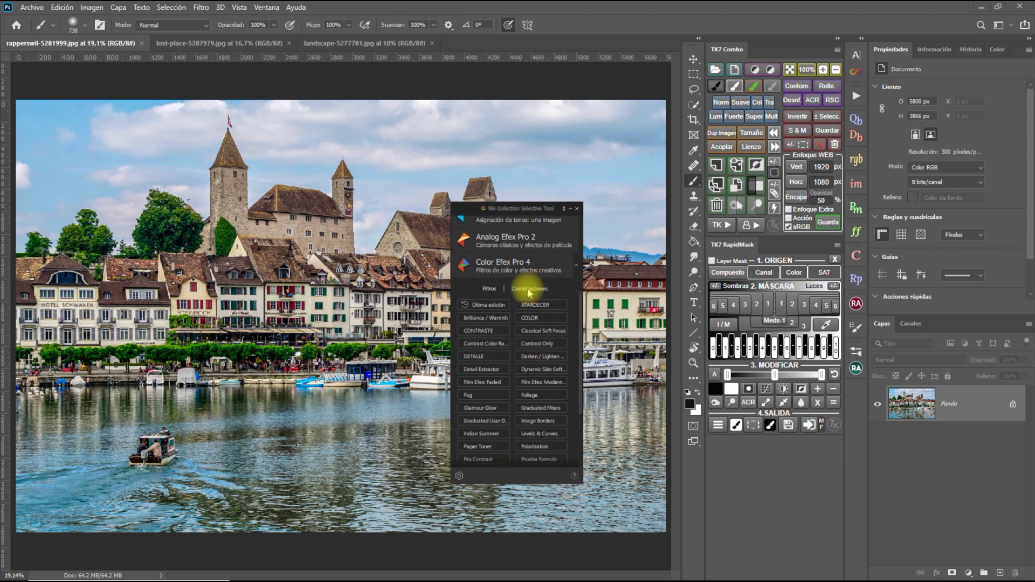
{"action": "left_click", "coordinate": [529, 290]}
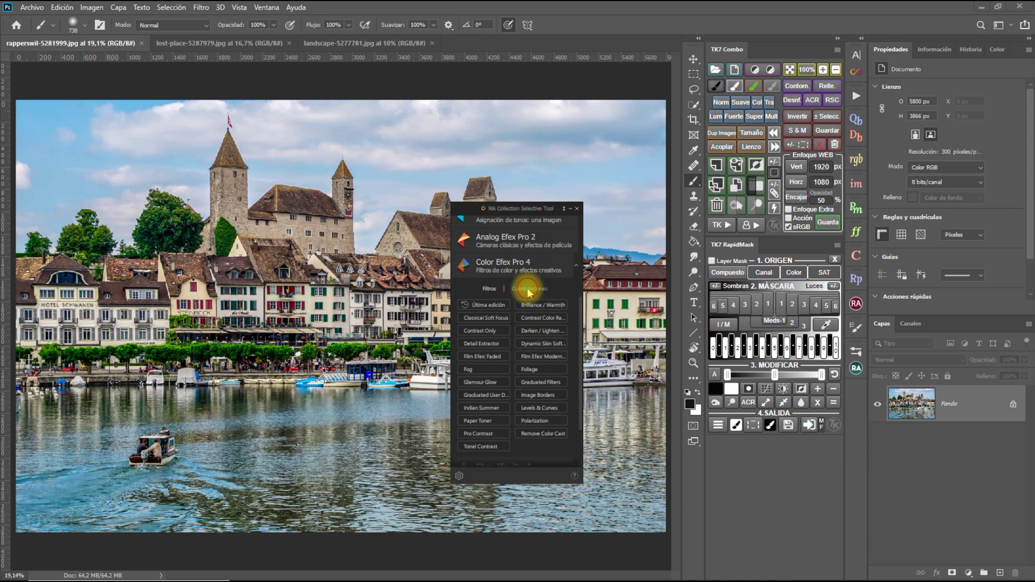
{"action": "left_click", "coordinate": [529, 290]}
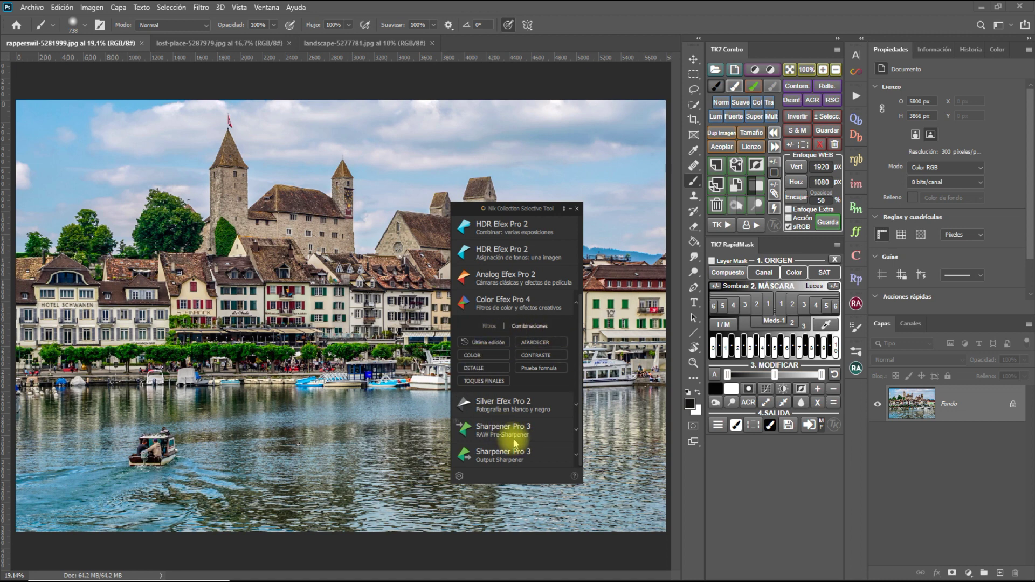
{"action": "left_click", "coordinate": [459, 476]}
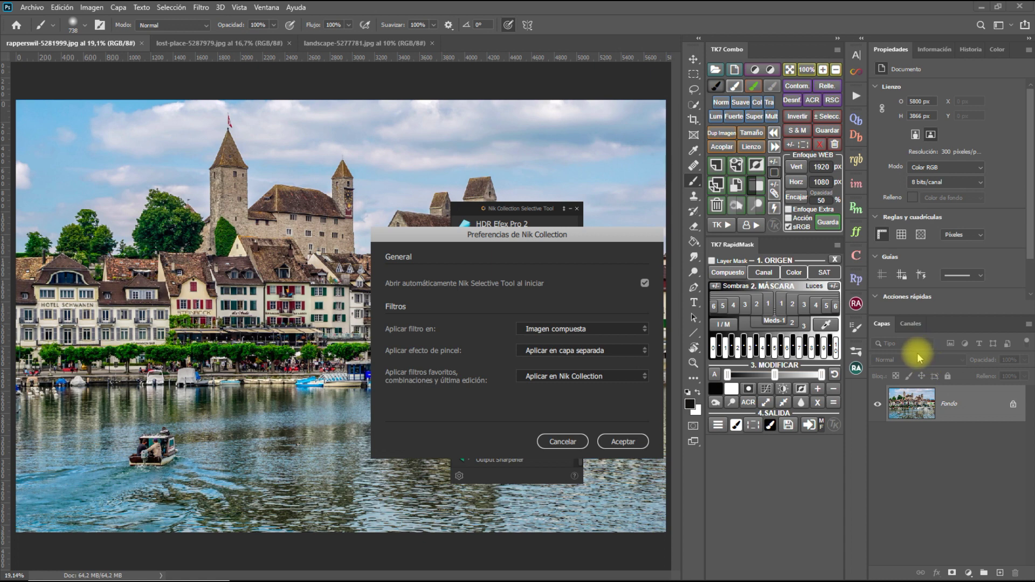
Try Aplicar filtro en Capa activa, then restore Imagen compuesta in the Nik preferences.
{"action": "left_click", "coordinate": [645, 329]}
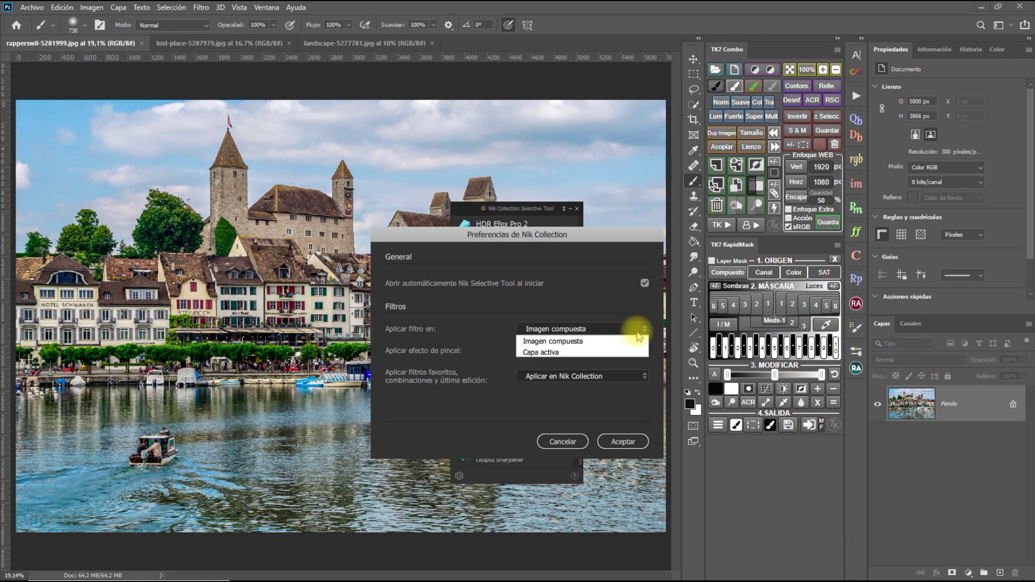
{"action": "left_click", "coordinate": [579, 352]}
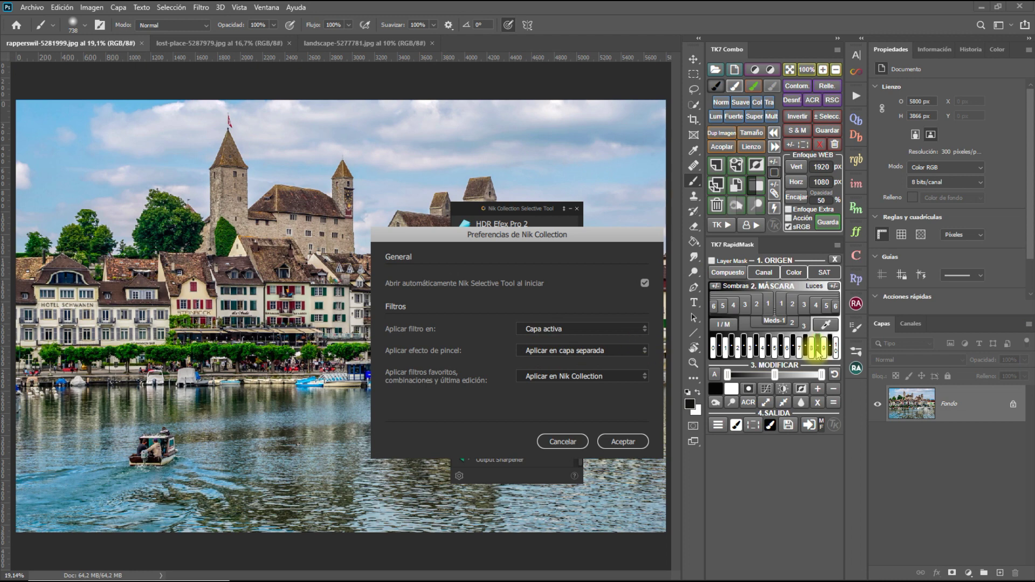
{"action": "left_click", "coordinate": [614, 328]}
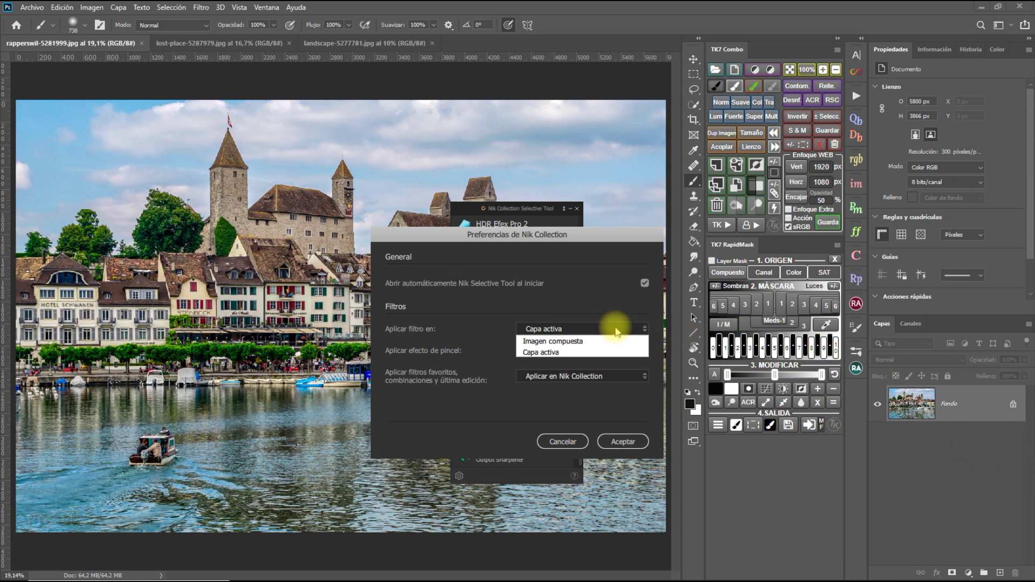
{"action": "left_click", "coordinate": [600, 341]}
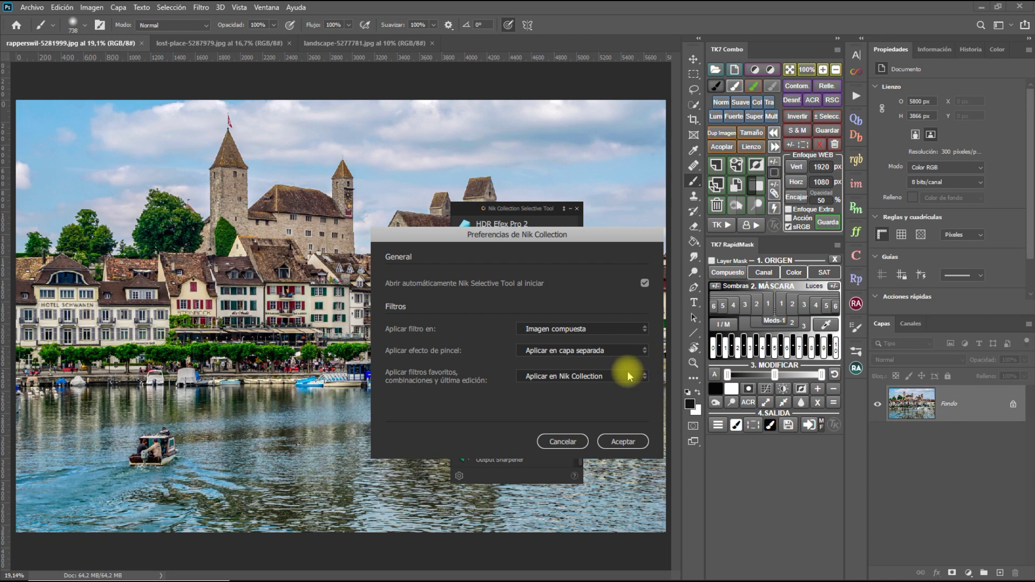
{"action": "left_click", "coordinate": [595, 359]}
Keep brush effects on Aplicar en capa separada and move the preferences dialog up-left.
{"action": "left_click", "coordinate": [593, 376]}
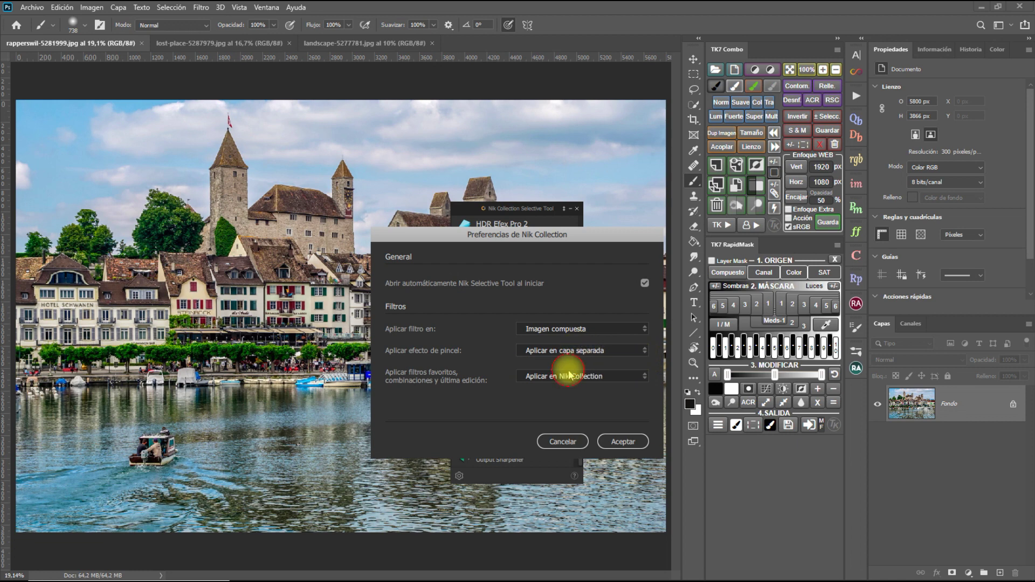
{"action": "left_click", "coordinate": [597, 356]}
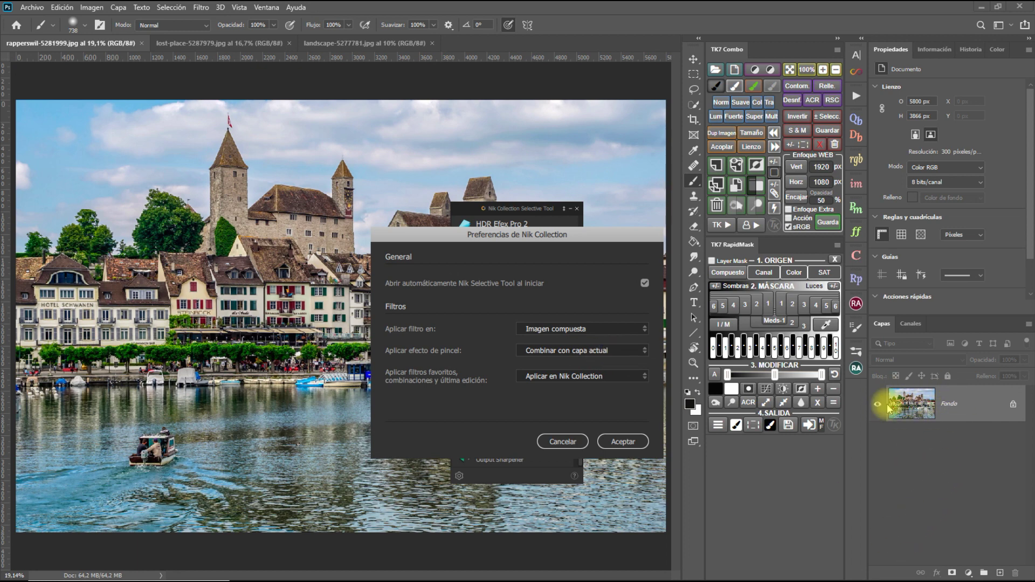
{"action": "left_click", "coordinate": [640, 353]}
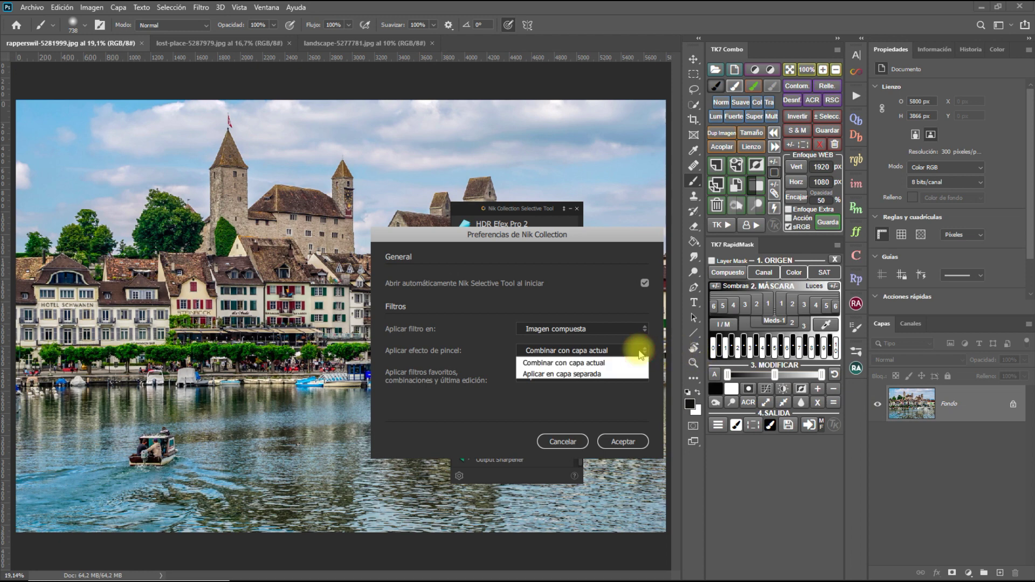
{"action": "left_click", "coordinate": [618, 373]}
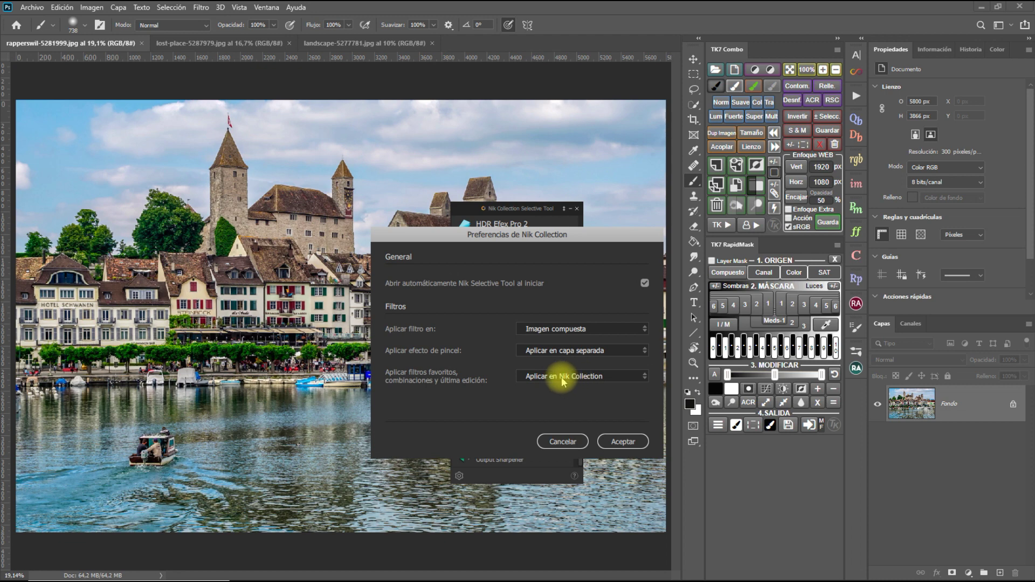
{"action": "left_click_drag", "start_coordinate": [524, 235], "coordinate": [292, 141]}
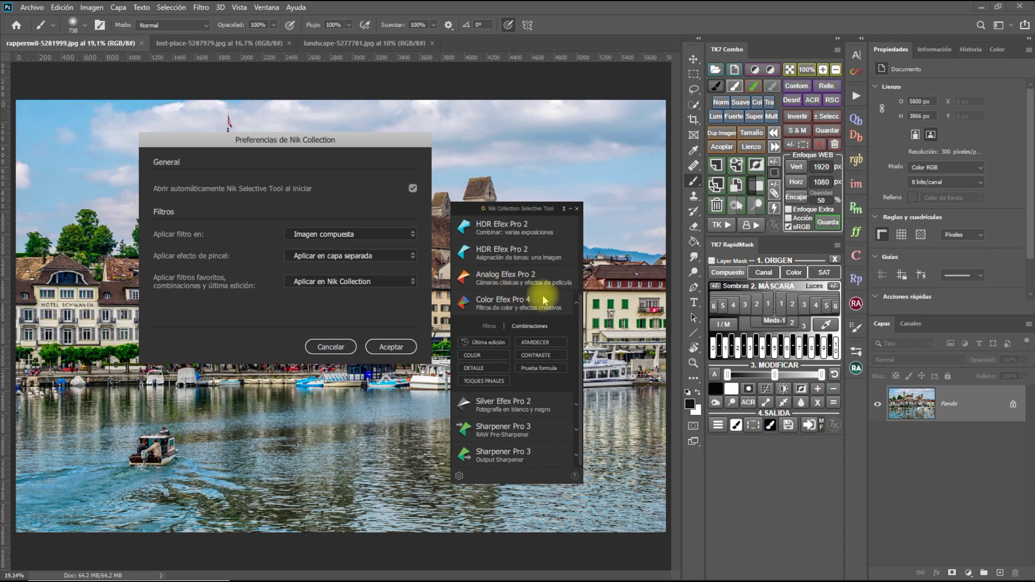
Keep favourite filters on Aplicar en Nik Collection, accept the preferences, and minimise the Selective Tool.
{"action": "left_click", "coordinate": [412, 281]}
{"action": "left_click", "coordinate": [338, 294]}
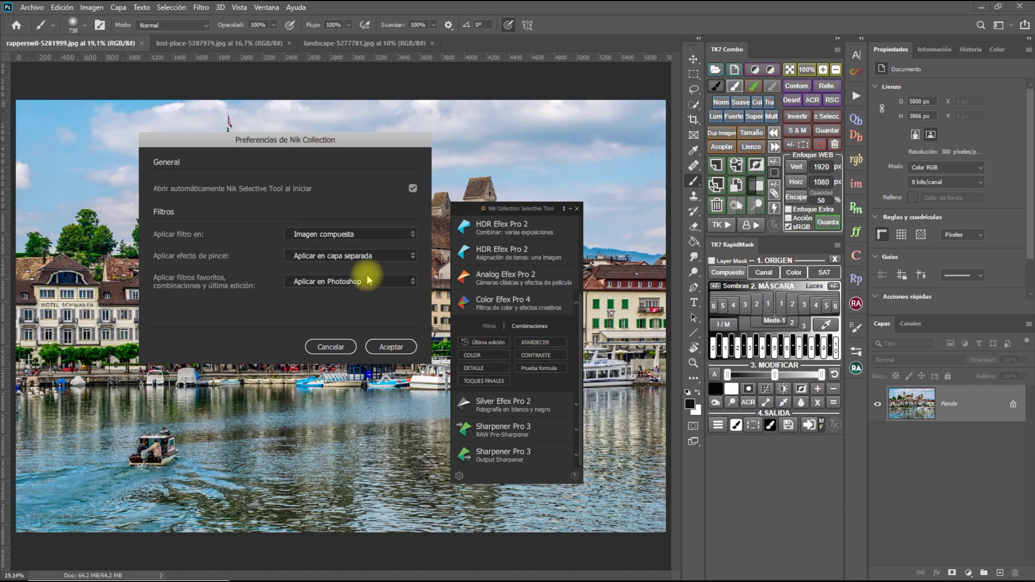
{"action": "left_click", "coordinate": [345, 282]}
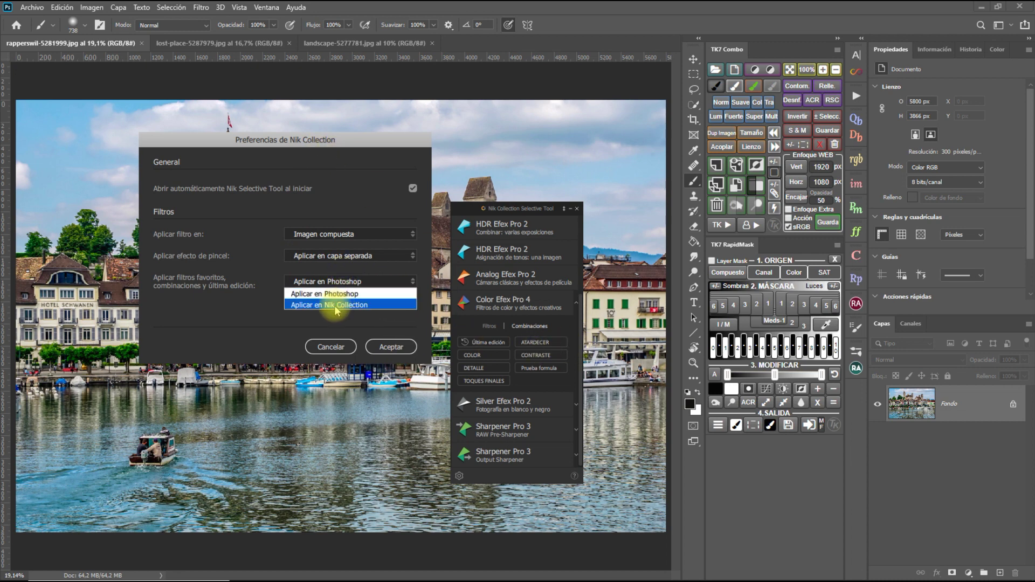
{"action": "left_click", "coordinate": [335, 305]}
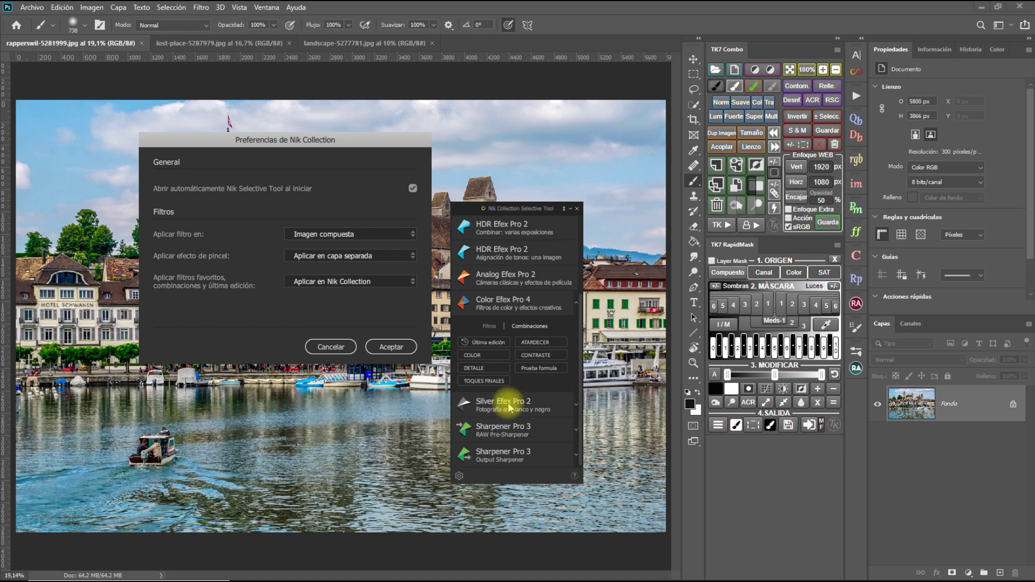
{"action": "left_click", "coordinate": [391, 347]}
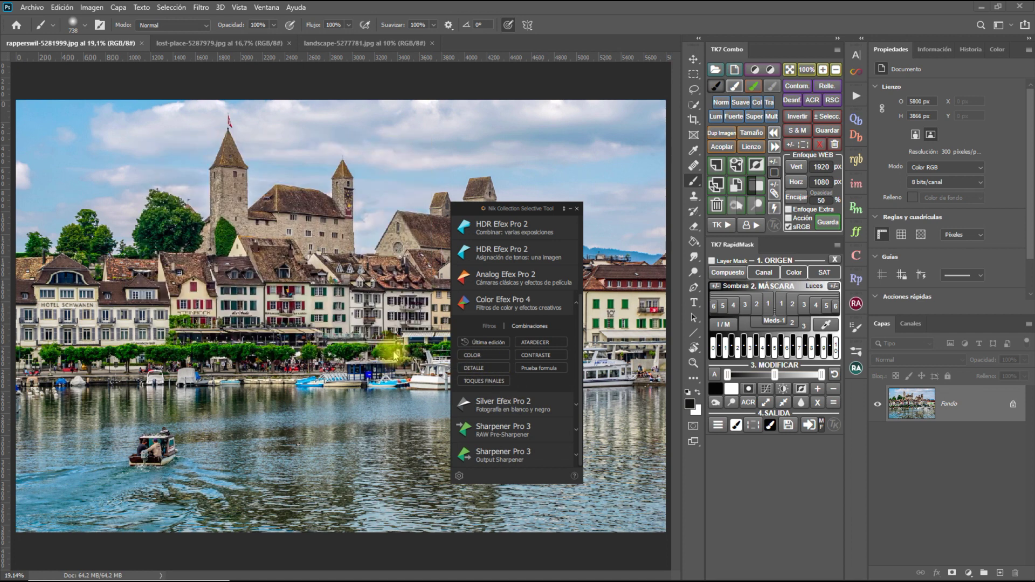
{"action": "left_click", "coordinate": [570, 209]}
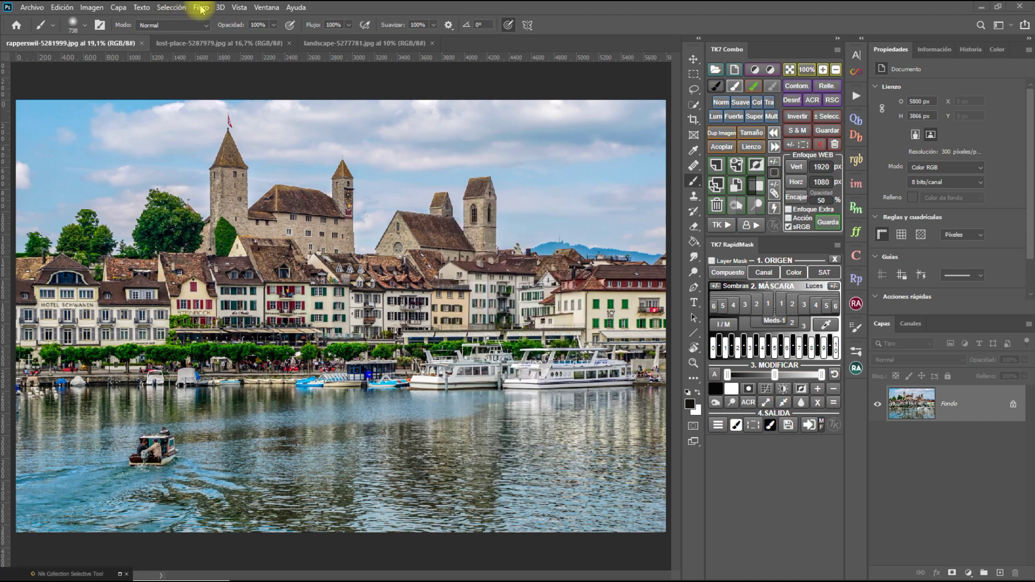
Launch Color Efex Pro 4 on the lakeside photo from Filtro > Nik Collection.
{"action": "left_click", "coordinate": [199, 7]}
{"action": "key", "text": "space"}
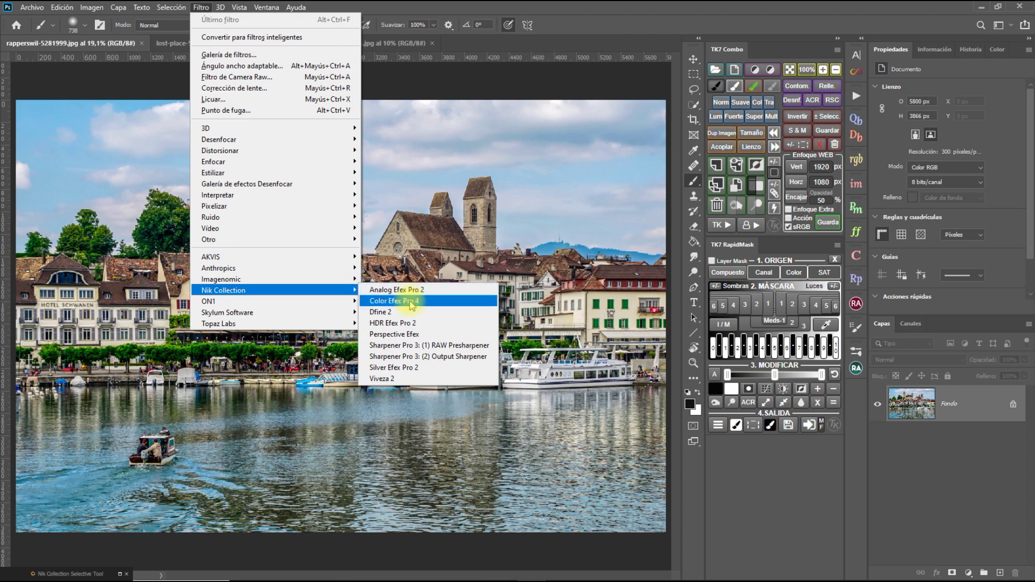
{"action": "left_click", "coordinate": [411, 305]}
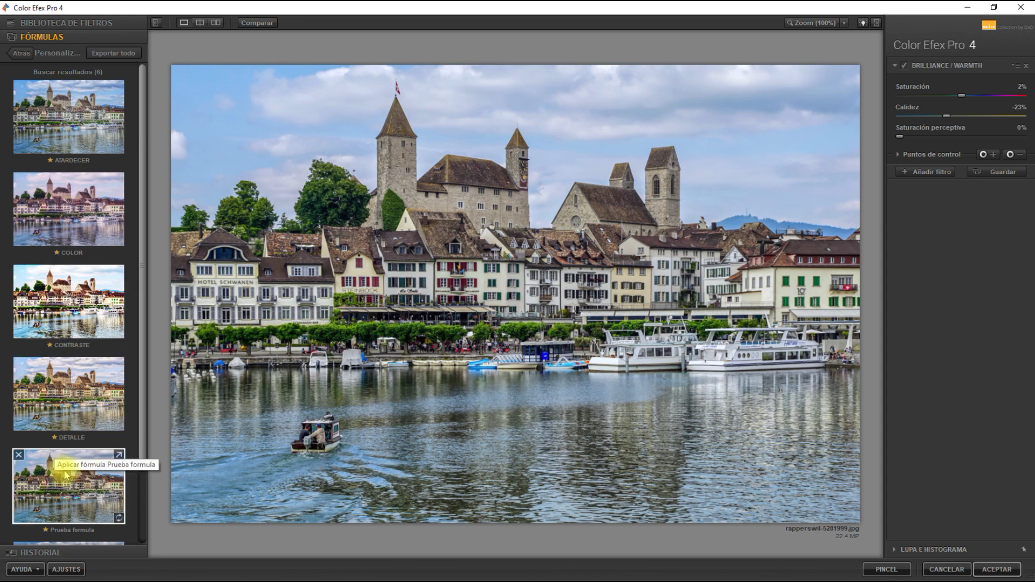
Delete the Prueba formula recipe after confirming the warning, then show the filter library.
{"action": "left_click", "coordinate": [19, 454]}
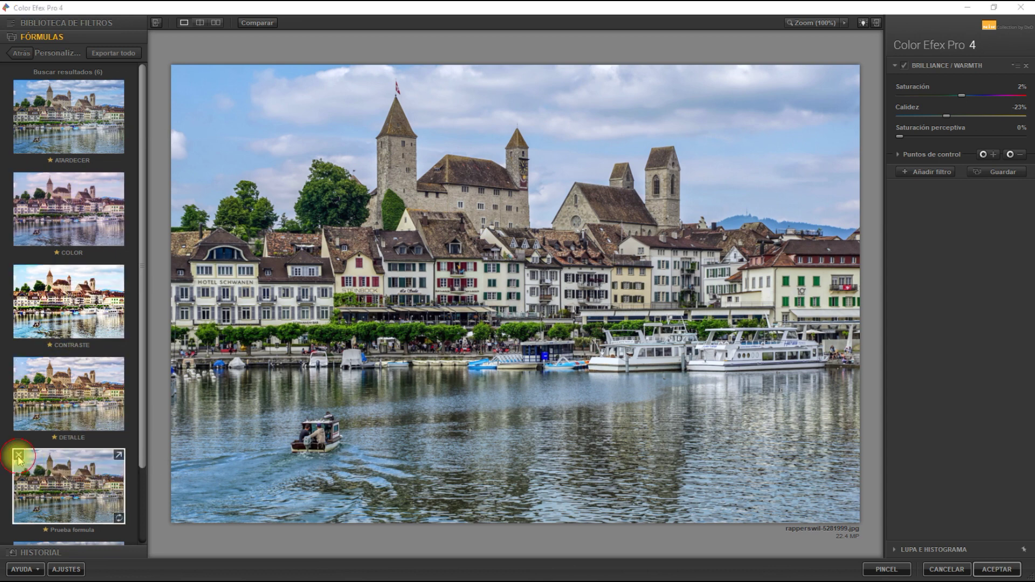
{"action": "left_click", "coordinate": [596, 332]}
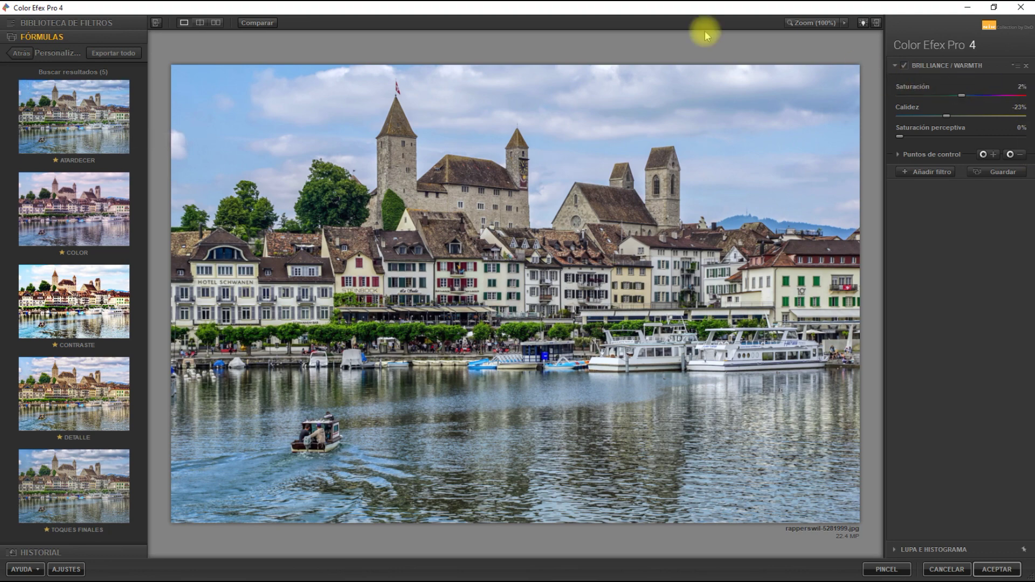
{"action": "left_click", "coordinate": [21, 22]}
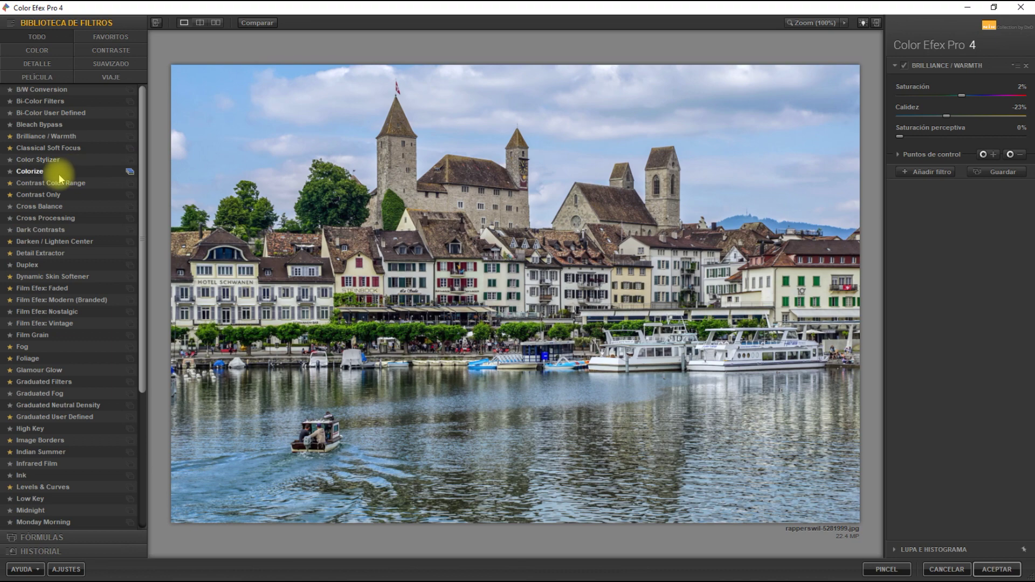
Apply Contrast Only at Brillo 1%, Contraste -21%, Contraste suave -97%, then show Fórmulas.
{"action": "left_click", "coordinate": [50, 195]}
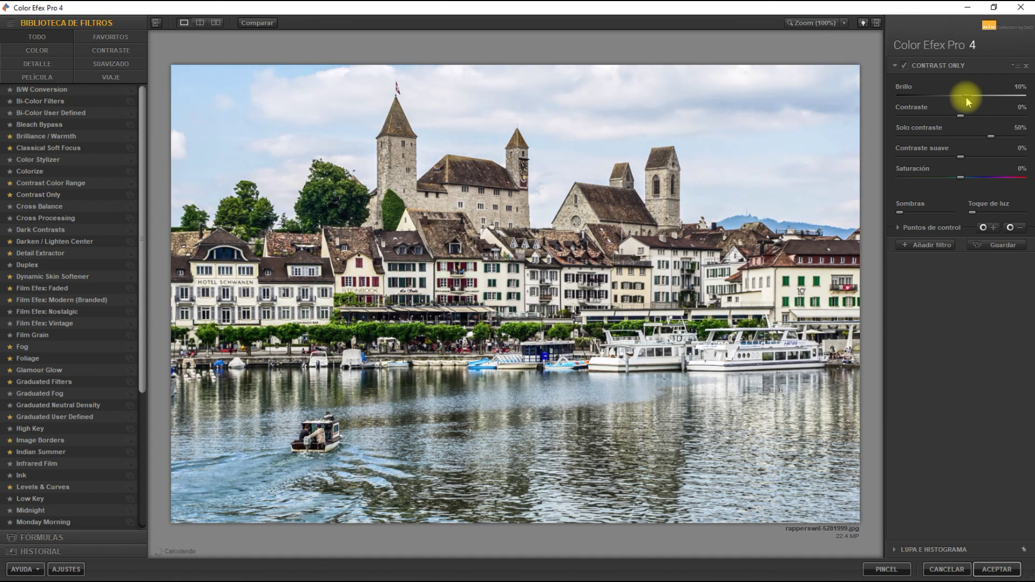
{"action": "left_click_drag", "start_coordinate": [972, 101], "coordinate": [947, 116]}
{"action": "left_click_drag", "start_coordinate": [961, 158], "coordinate": [901, 160]}
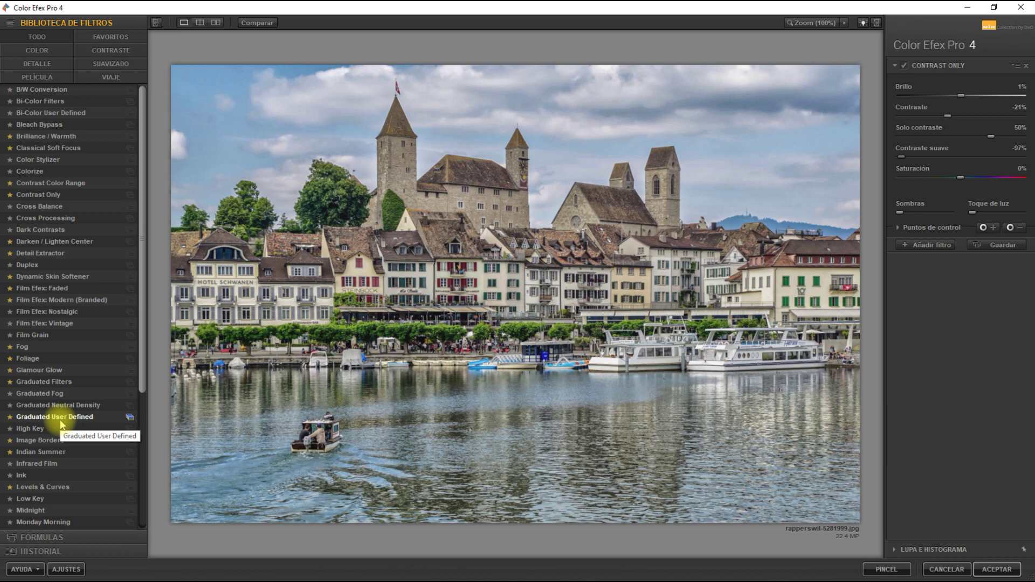
{"action": "left_click", "coordinate": [58, 537]}
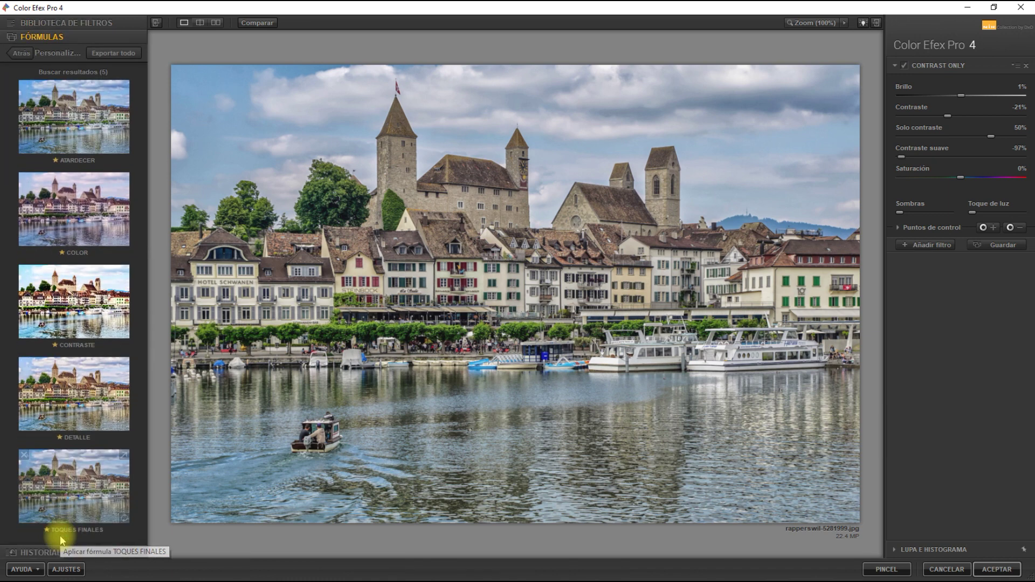
Apply the ATARDECER formula, confirming it replaces the current filters.
{"action": "left_click", "coordinate": [80, 124]}
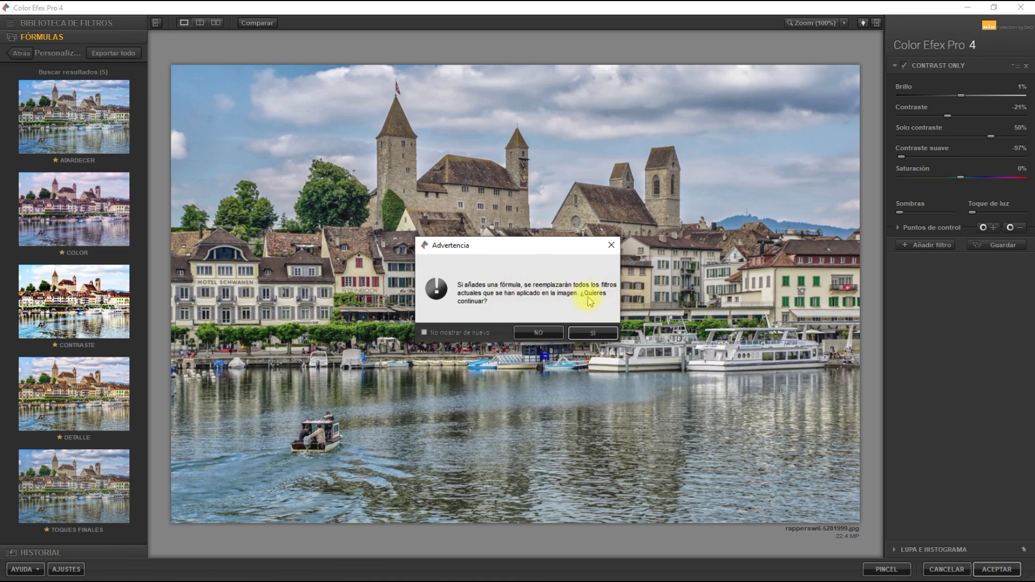
{"action": "left_click", "coordinate": [595, 332]}
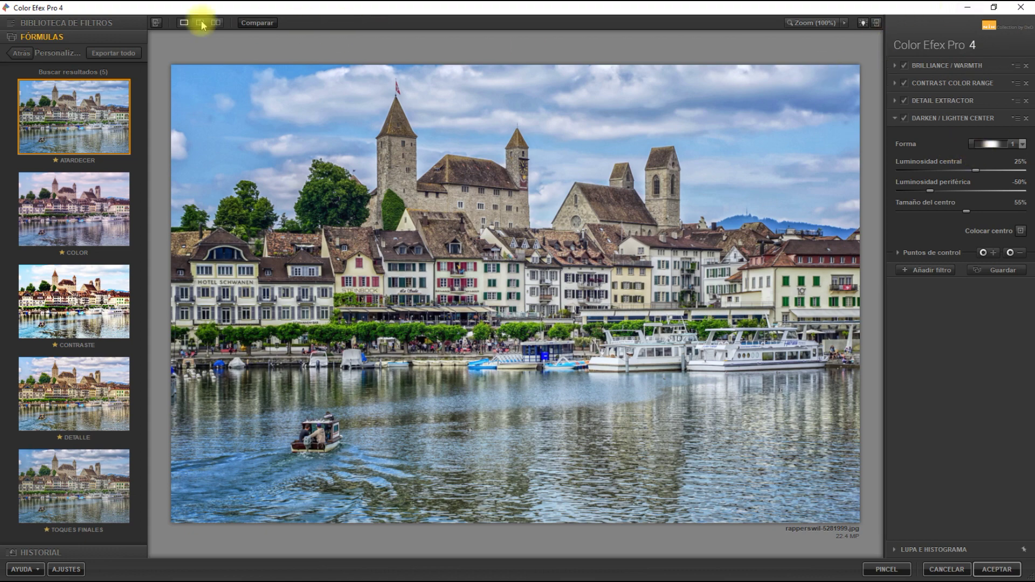
Remove Brilliance/Warmth, Contrast Color Range, Detail Extractor and Darken/Lighten Center from the stack.
{"action": "left_click", "coordinate": [12, 23]}
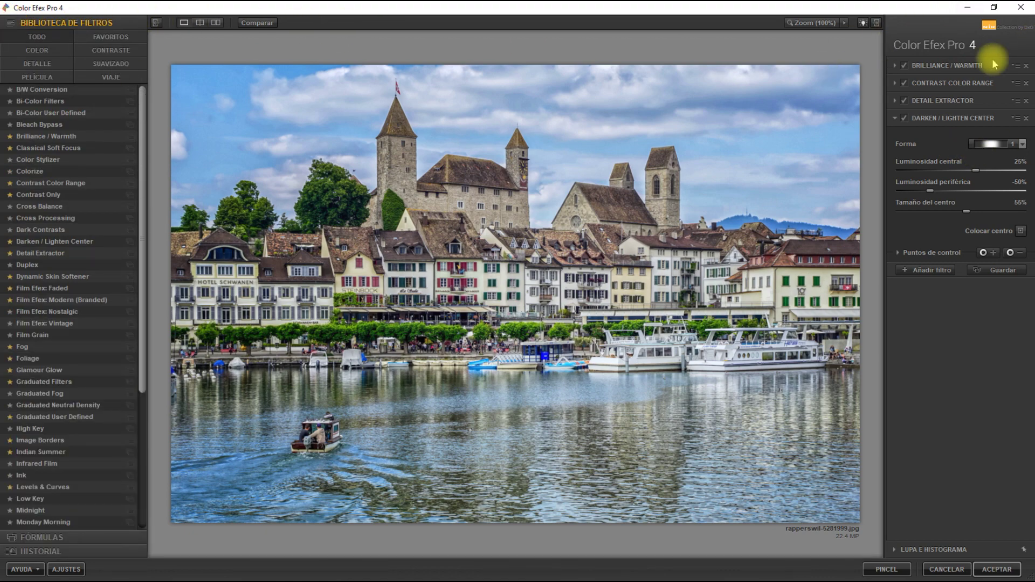
{"action": "left_click", "coordinate": [1026, 66]}
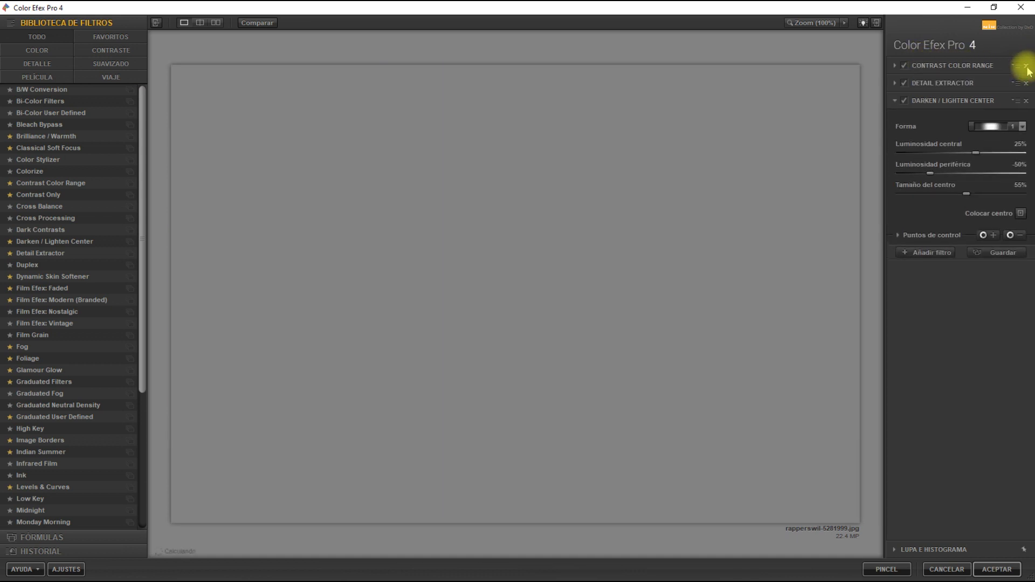
{"action": "left_click", "coordinate": [1026, 66]}
{"action": "left_click", "coordinate": [1026, 66]}
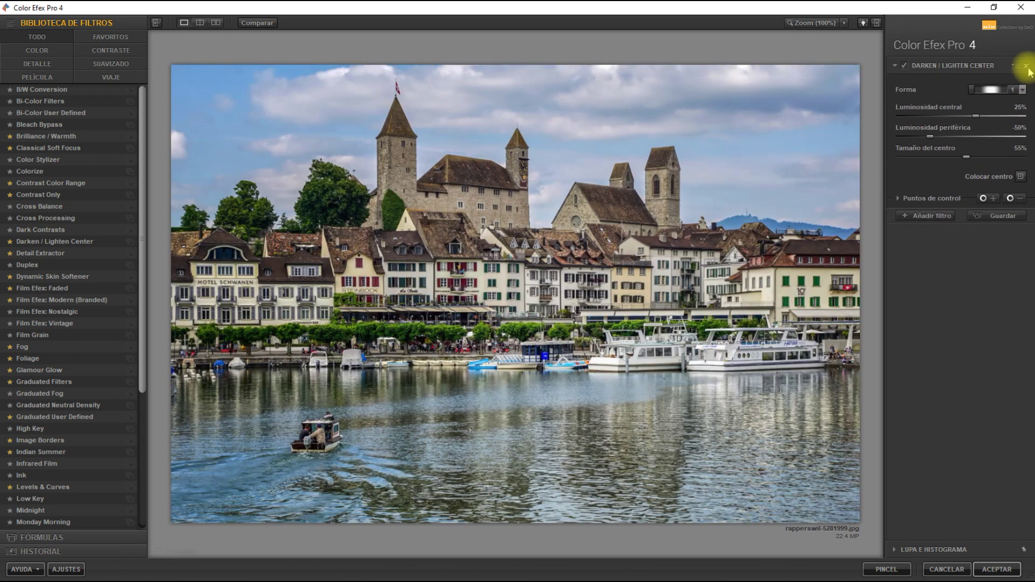
{"action": "left_click", "coordinate": [1026, 66]}
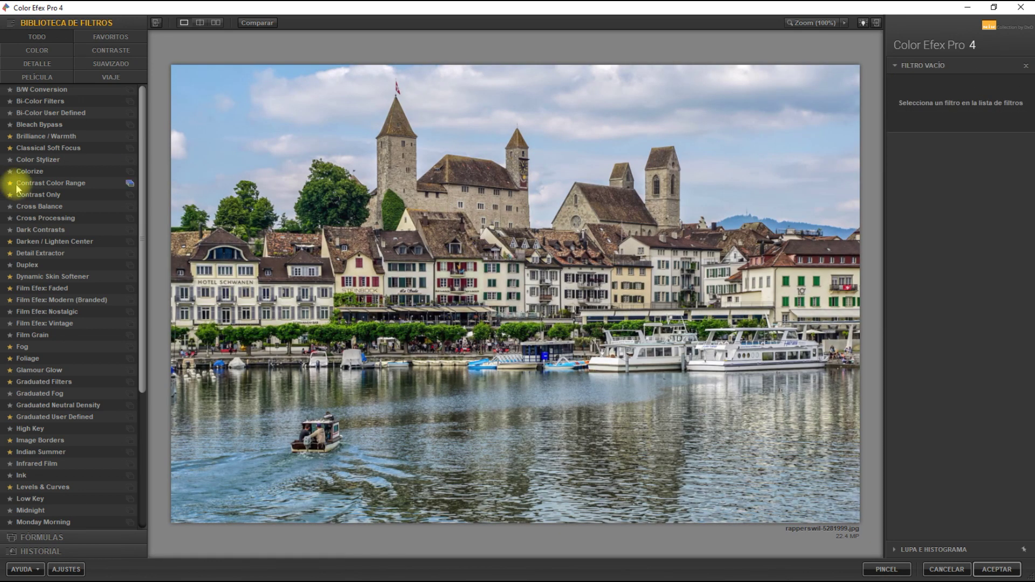
Add Brilliance / Warmth with saturation raised to 31% and a warmer tone.
{"action": "left_click", "coordinate": [51, 136]}
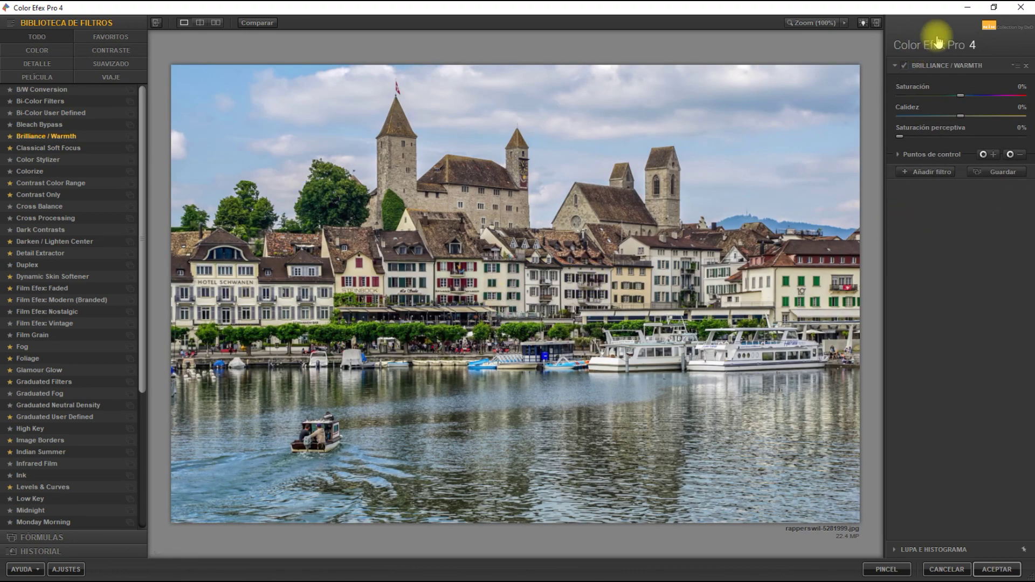
{"action": "mouse_move", "coordinate": [964, 96]}
{"action": "left_mouse_down"}
{"action": "mouse_move", "coordinate": [980, 95]}
{"action": "mouse_move", "coordinate": [966, 119]}
{"action": "mouse_move", "coordinate": [975, 123]}
{"action": "left_mouse_up"}
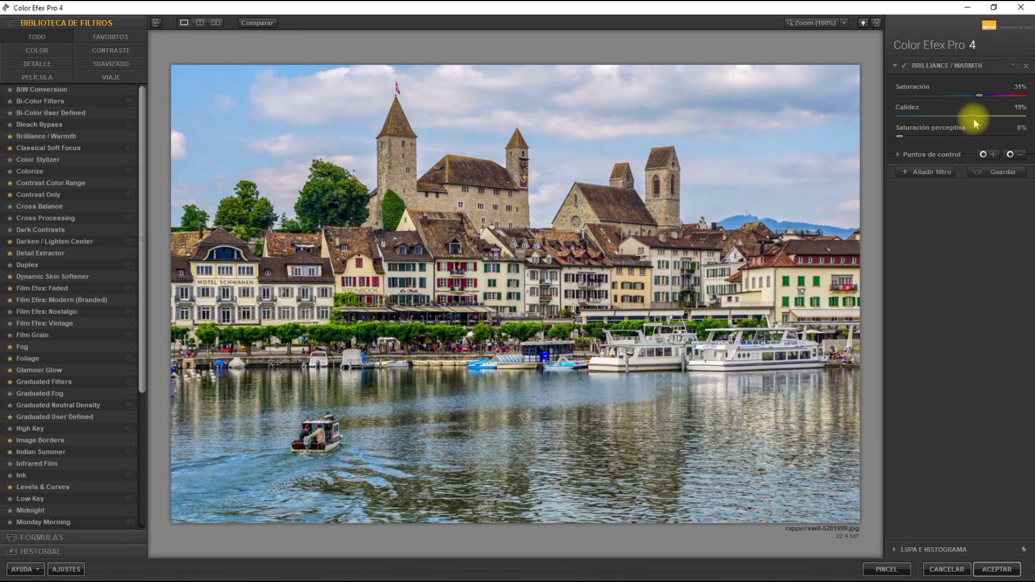
{"action": "left_click", "coordinate": [917, 172]}
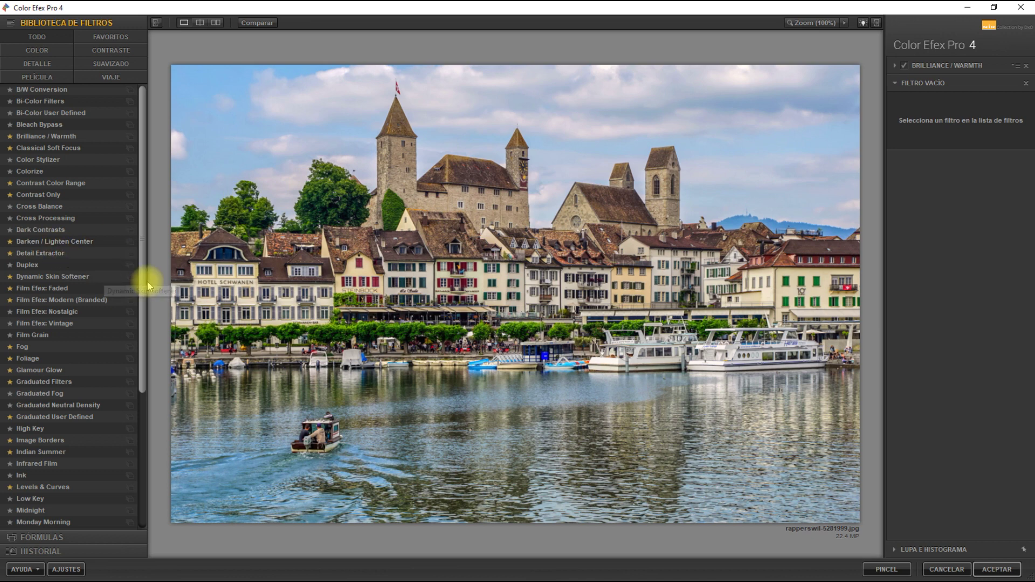
Add Detail Extractor at 16%, contrast 17%, saturation 20%, with Preciso effect radius.
{"action": "left_click", "coordinate": [50, 257]}
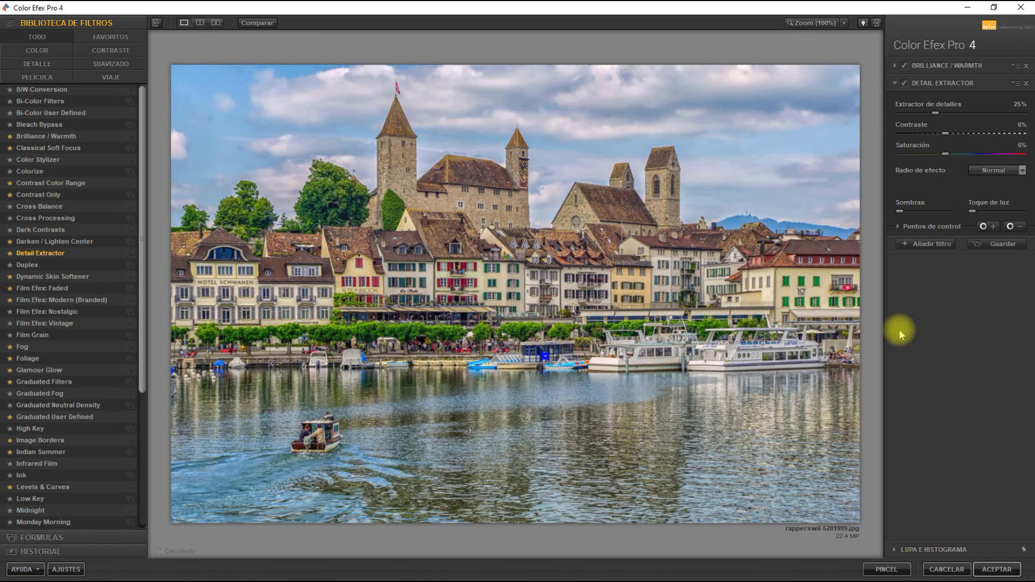
{"action": "mouse_move", "coordinate": [935, 112]}
{"action": "left_mouse_down"}
{"action": "mouse_move", "coordinate": [923, 112]}
{"action": "mouse_move", "coordinate": [979, 135]}
{"action": "mouse_move", "coordinate": [954, 145]}
{"action": "left_mouse_up"}
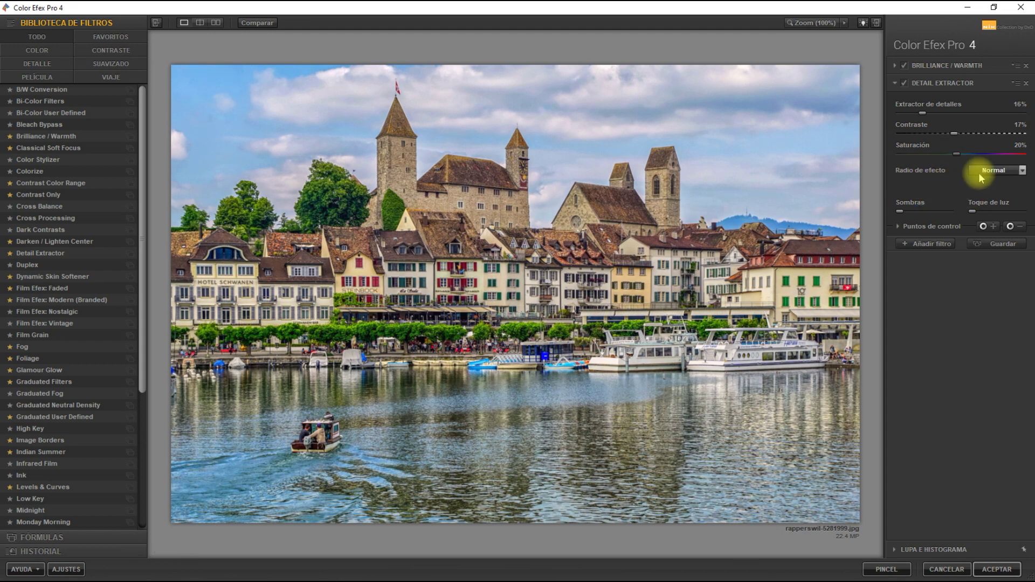
{"action": "left_click", "coordinate": [998, 185]}
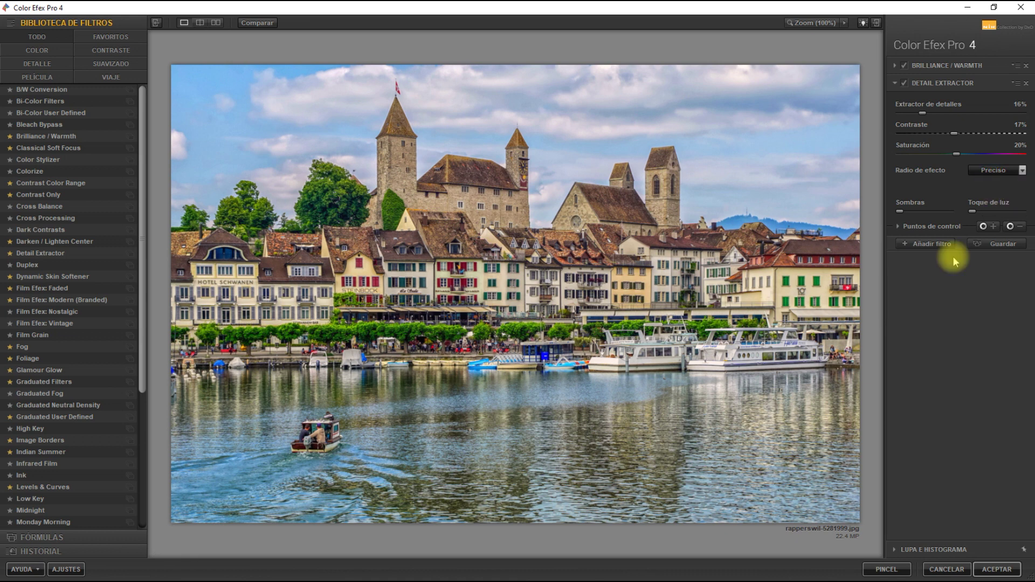
{"action": "left_click", "coordinate": [925, 242]}
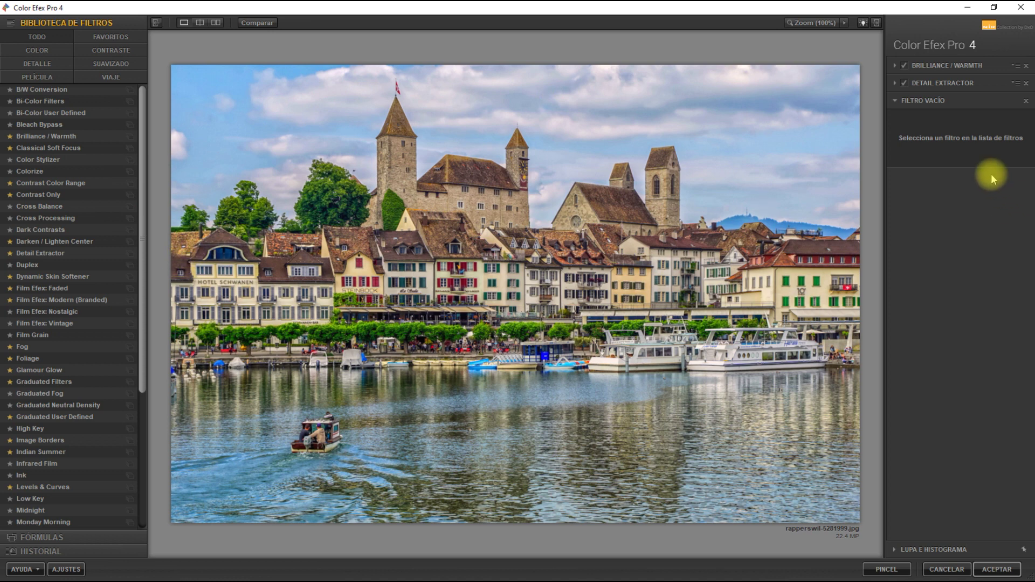
{"action": "left_click", "coordinate": [894, 82]}
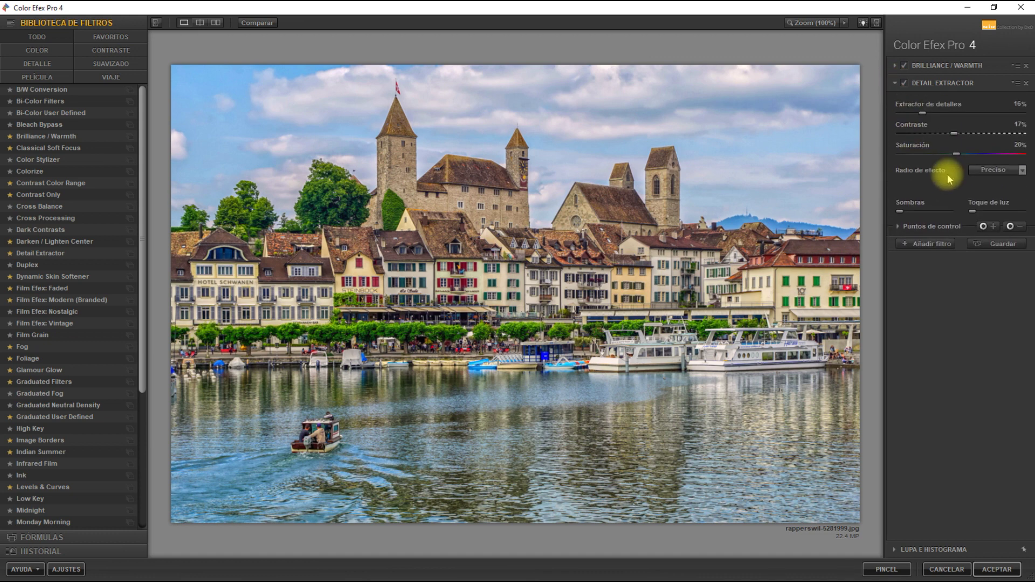
Save the Brilliance / Warmth and Detail Extractor stack as formula 'Prueba formula'.
{"action": "left_click", "coordinate": [1000, 249]}
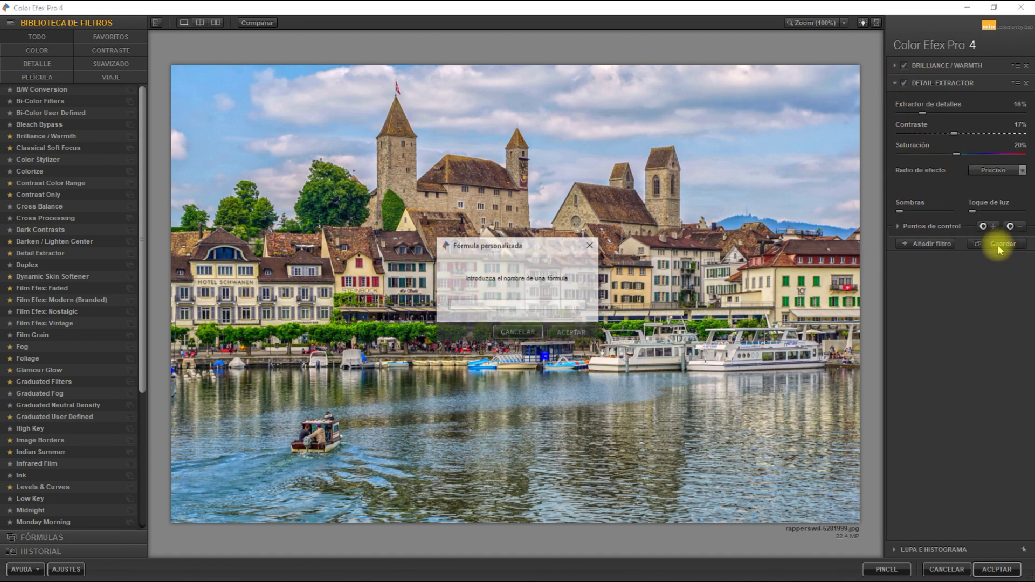
{"action": "type", "text": "Prueba"}
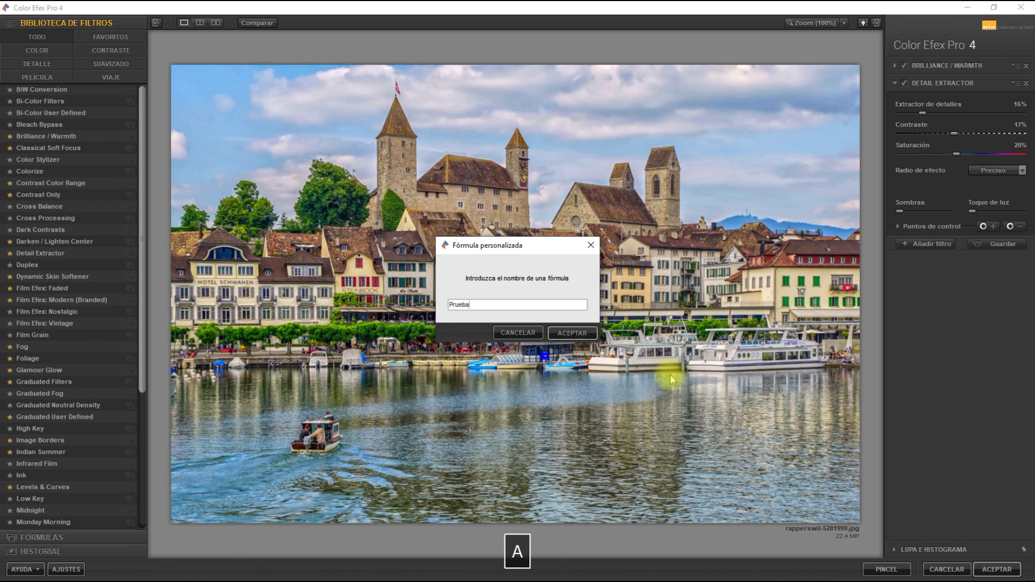
{"action": "type", "text": " formula"}
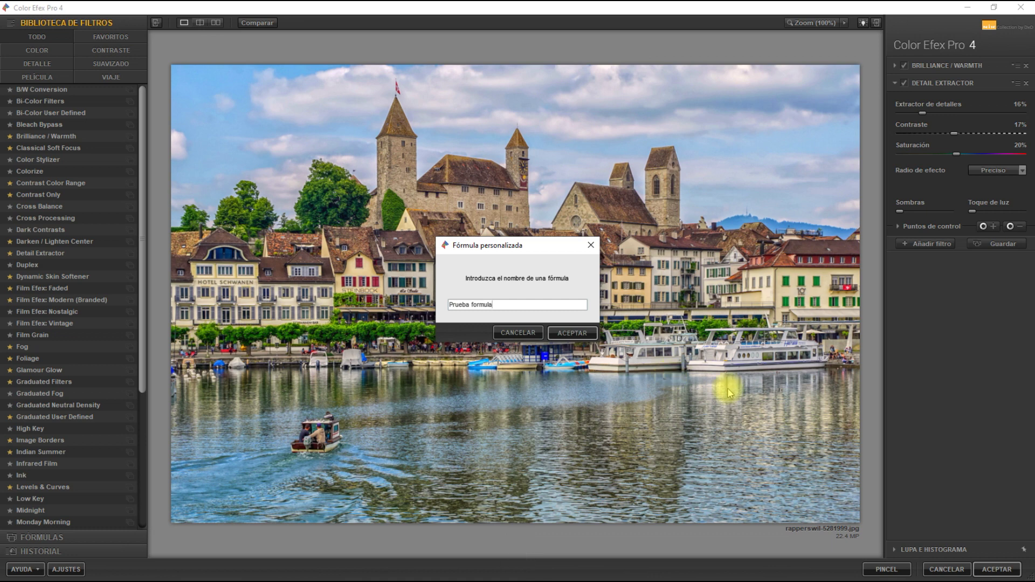
{"action": "left_click", "coordinate": [575, 335]}
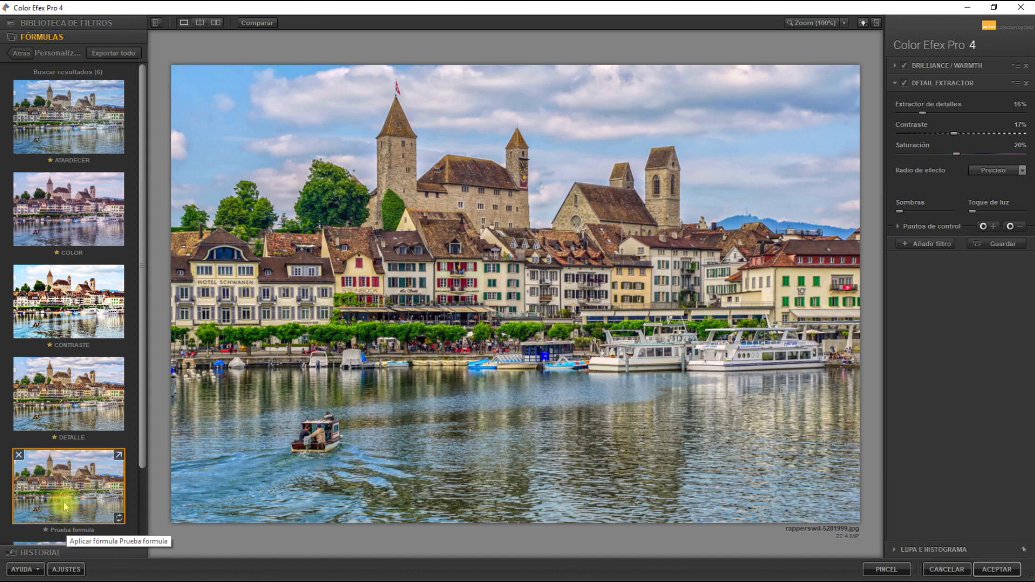
Apply the DETALLE formula, restore 'Prueba formula', and return to the filter library.
{"action": "left_click", "coordinate": [89, 396]}
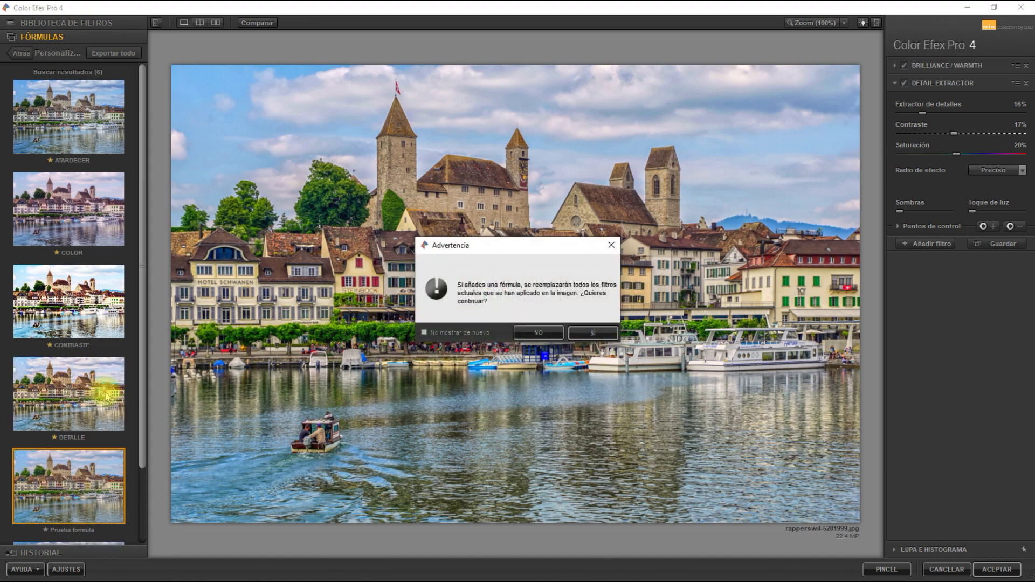
{"action": "left_click", "coordinate": [585, 332]}
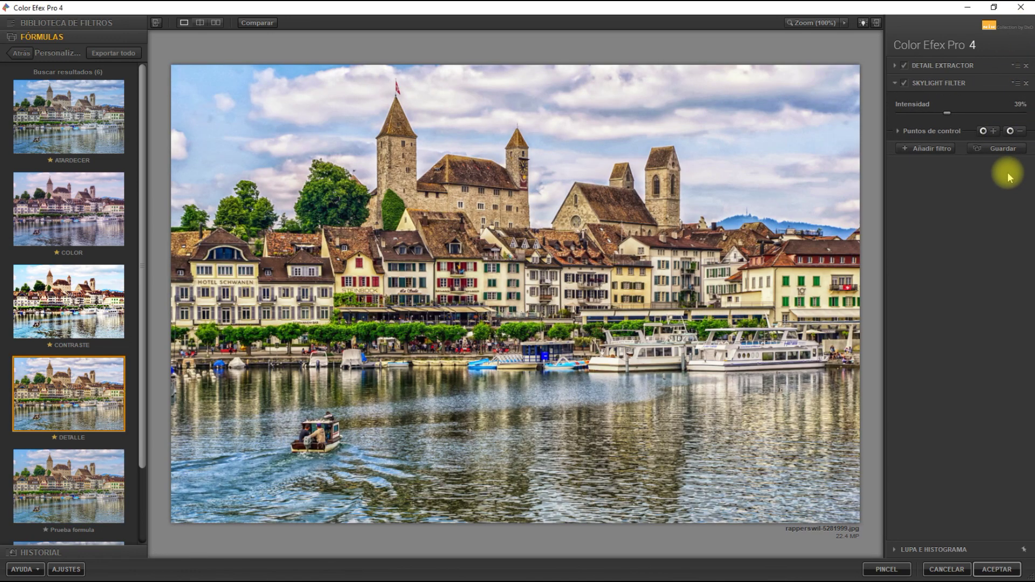
{"action": "mouse_move", "coordinate": [69, 486]}
{"action": "left_click", "coordinate": [64, 501]}
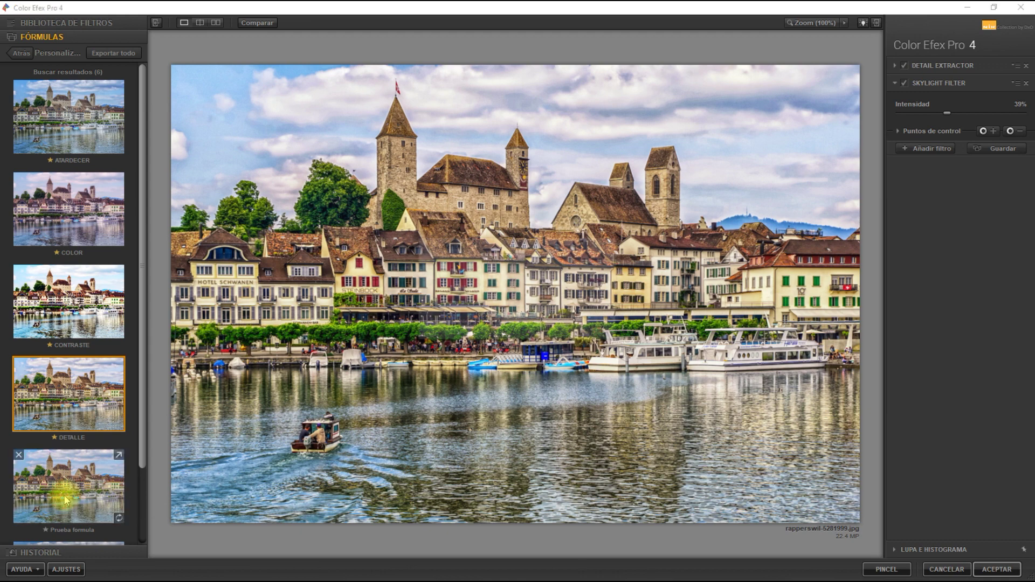
{"action": "left_click", "coordinate": [583, 338]}
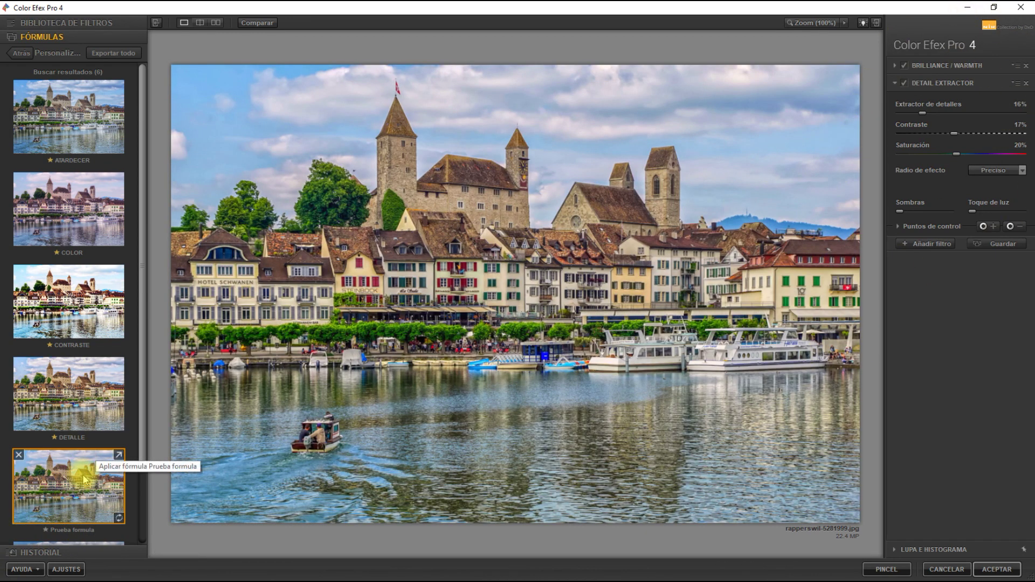
{"action": "left_click", "coordinate": [18, 53]}
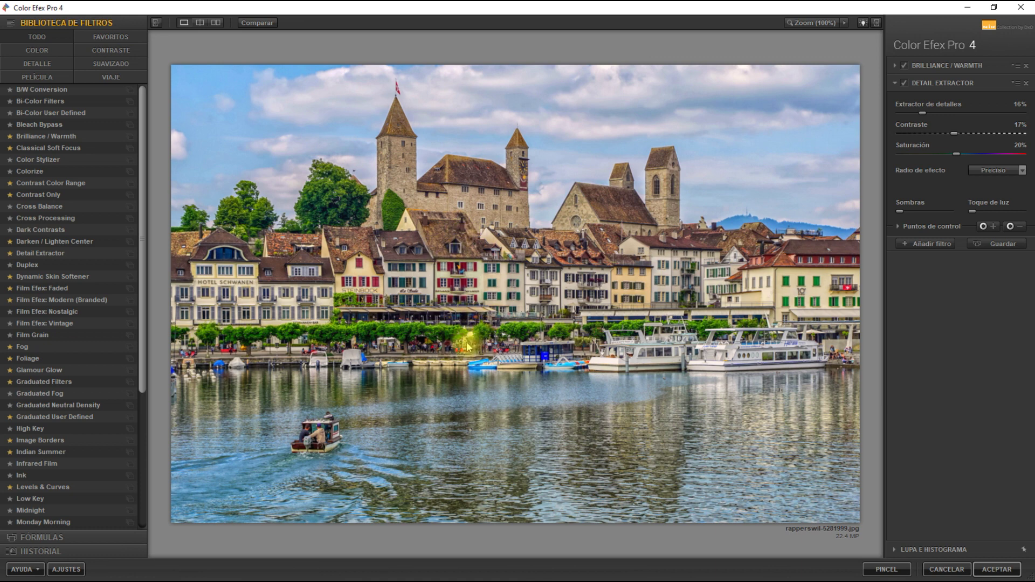
Expand Brilliance / Warmth (saturation 31%, warmth 19%) and its Puntos de control section.
{"action": "left_click", "coordinate": [896, 66]}
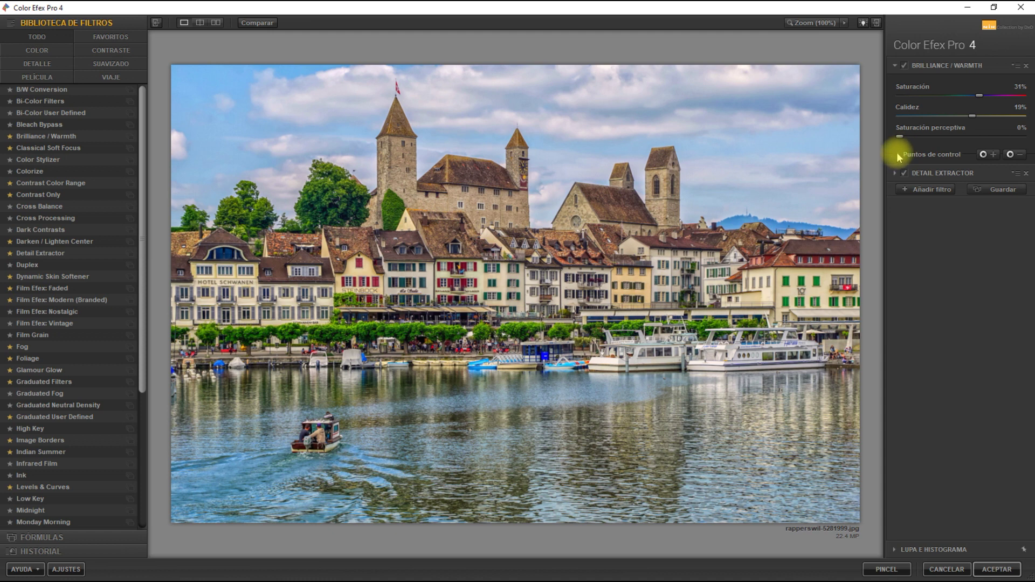
{"action": "left_click", "coordinate": [896, 156]}
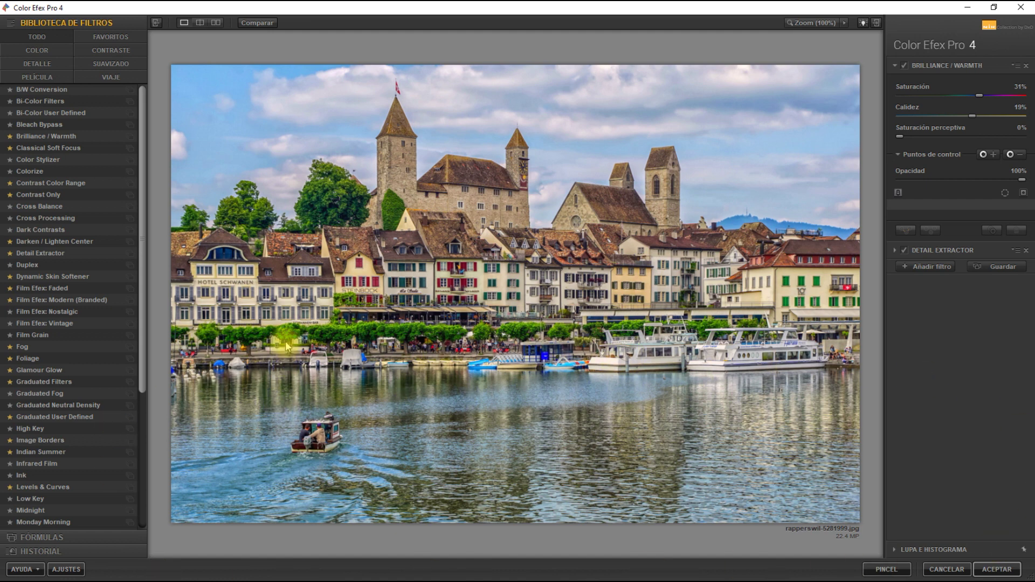
Place a control point in the sky left of the castle at size 24%, opacity 0%.
{"action": "left_click", "coordinate": [992, 157]}
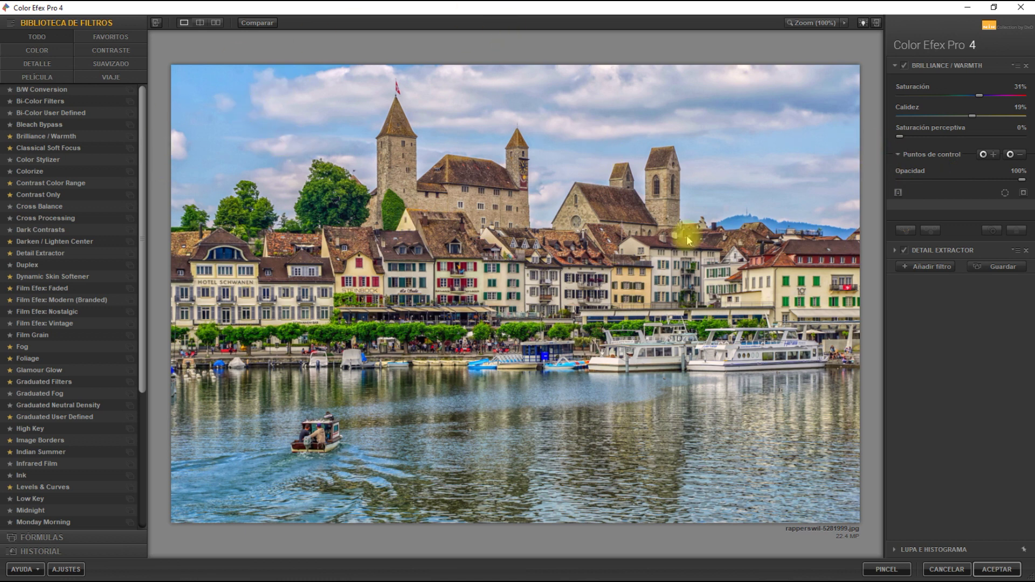
{"action": "left_click", "coordinate": [985, 155]}
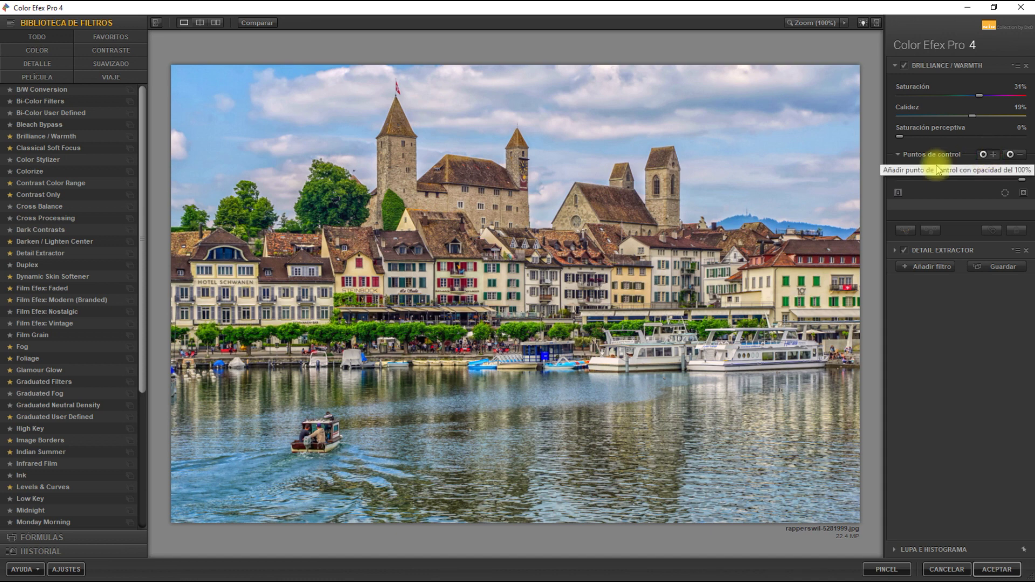
{"action": "left_click", "coordinate": [240, 117]}
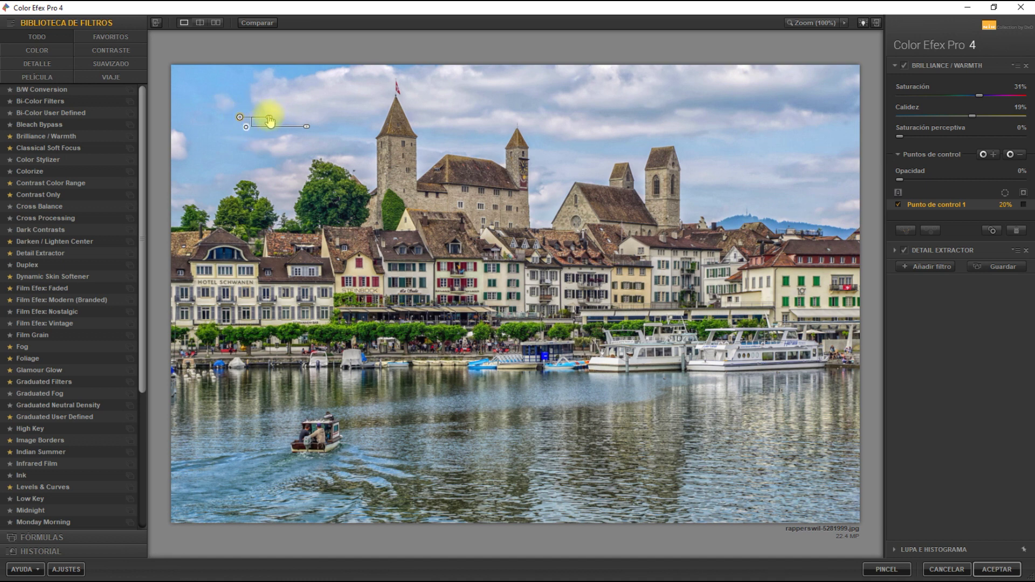
{"action": "left_click_drag", "start_coordinate": [271, 121], "coordinate": [271, 122]}
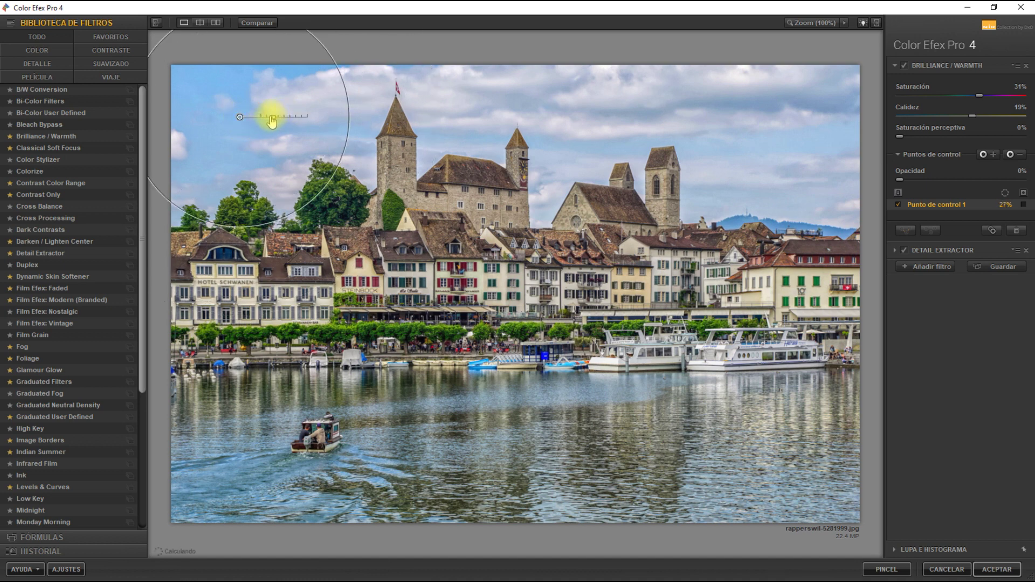
{"action": "left_click_drag", "start_coordinate": [274, 123], "coordinate": [272, 122]}
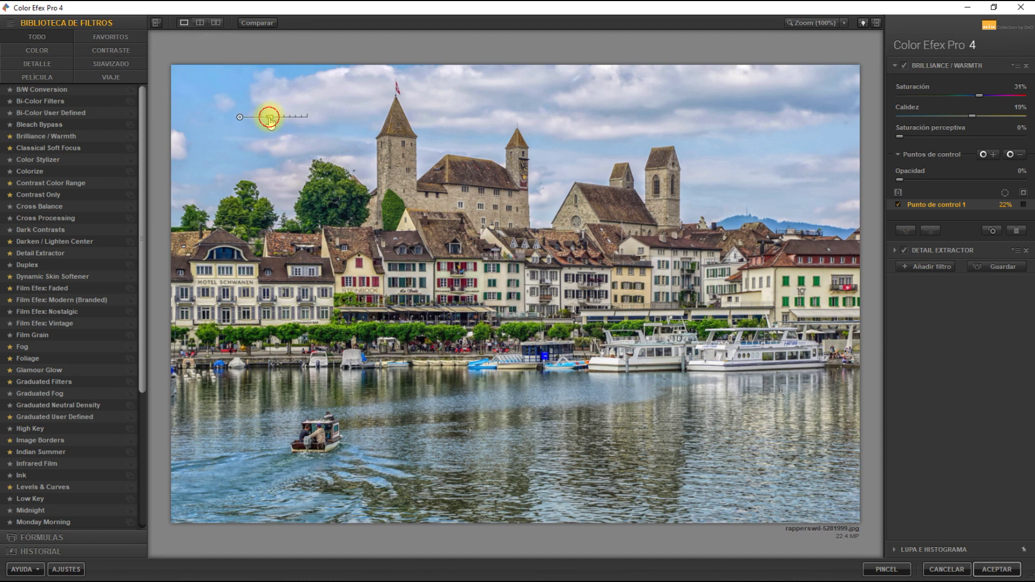
{"action": "left_click_drag", "start_coordinate": [271, 123], "coordinate": [272, 123]}
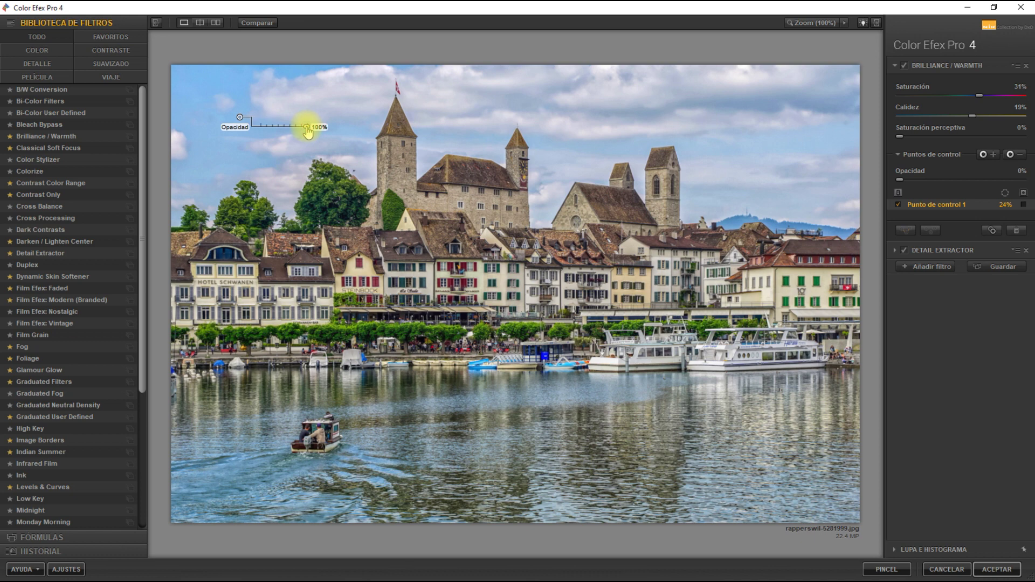
{"action": "left_click_drag", "start_coordinate": [307, 130], "coordinate": [263, 132]}
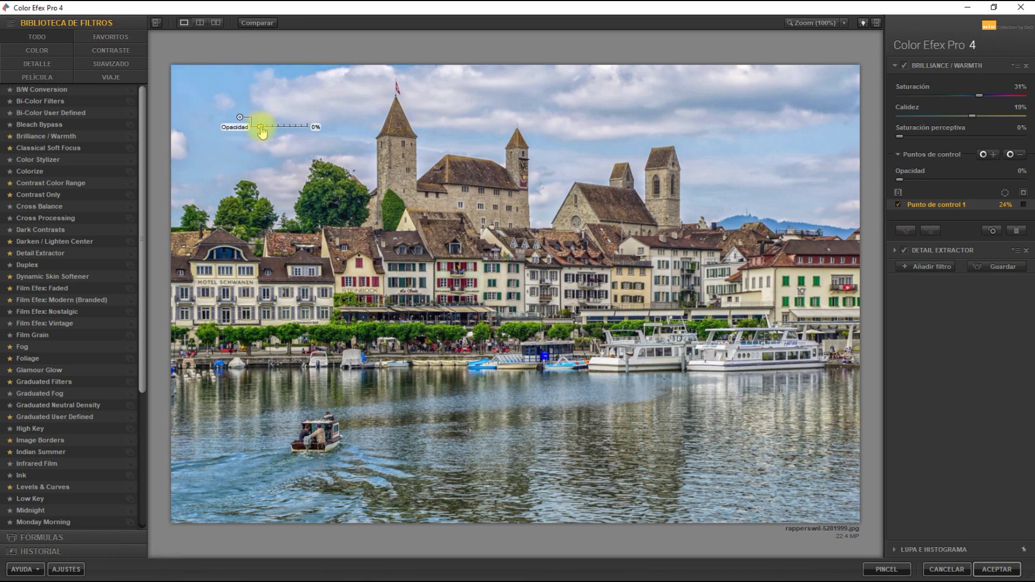
{"action": "left_click_drag", "start_coordinate": [262, 131], "coordinate": [352, 146]}
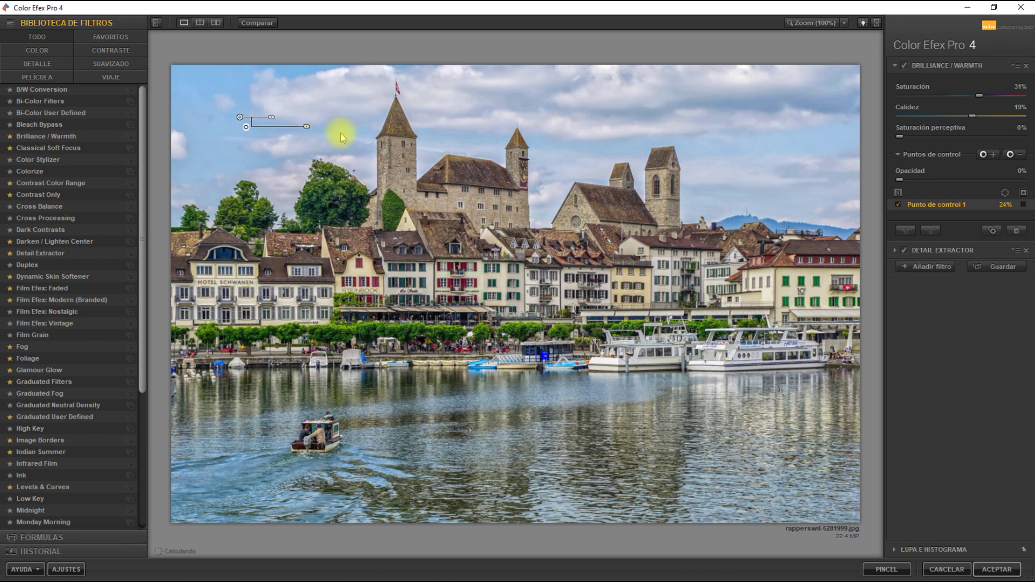
Set the sky point's opacity to 67% and duplicate it across the sky to eight points.
{"action": "left_click_drag", "start_coordinate": [308, 131], "coordinate": [294, 132]}
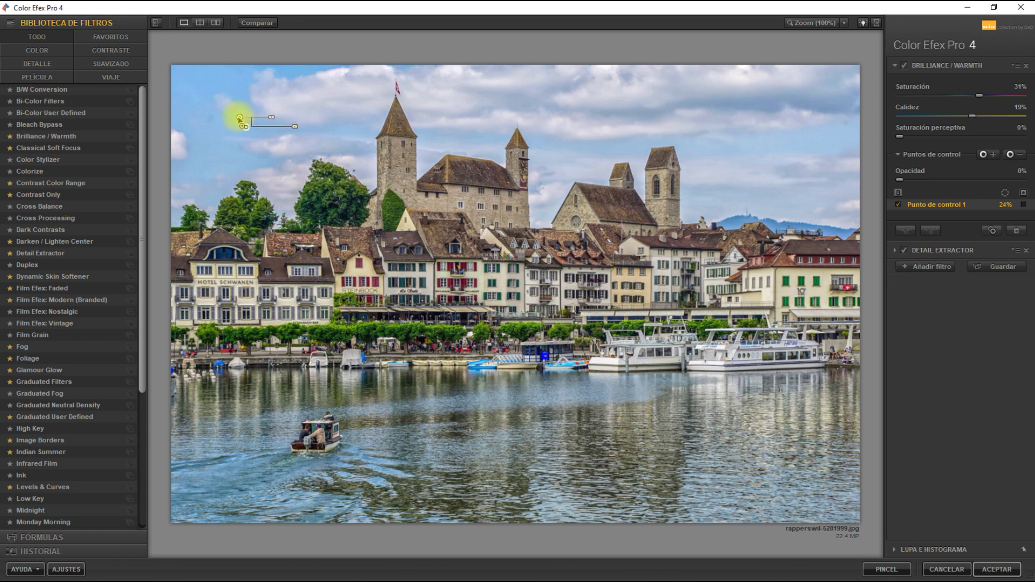
{"action": "left_click_drag", "start_coordinate": [240, 118], "coordinate": [499, 120]}
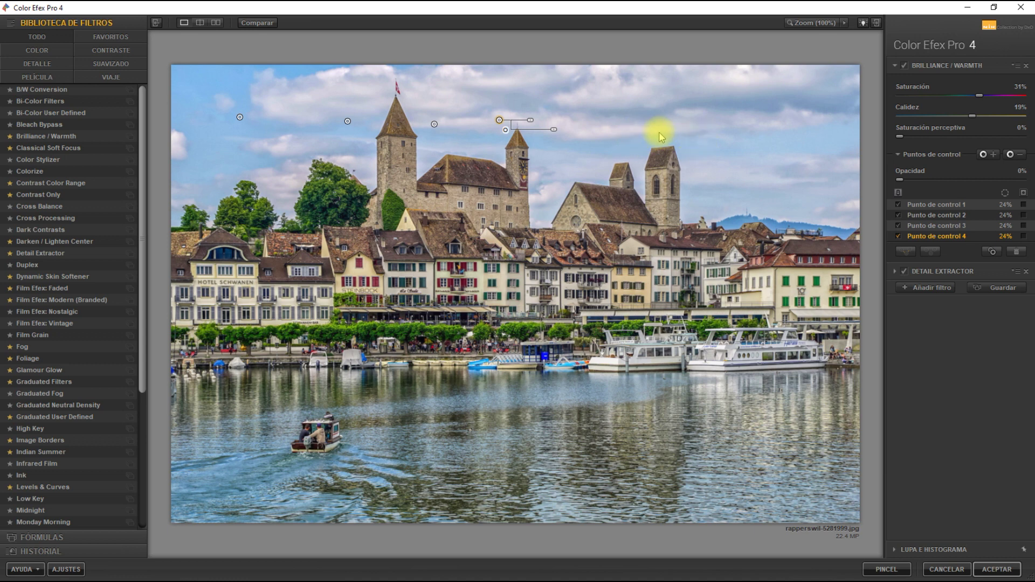
{"action": "left_click_drag", "start_coordinate": [499, 120], "coordinate": [760, 112]}
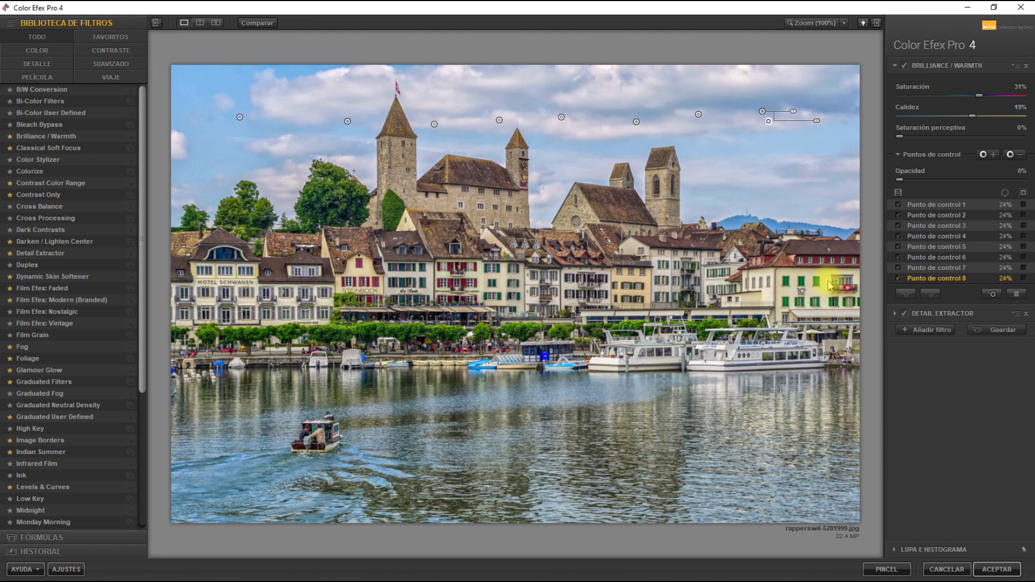
Show the combined control-point mask and adjust sky points one through five.
{"action": "left_click", "coordinate": [1024, 194]}
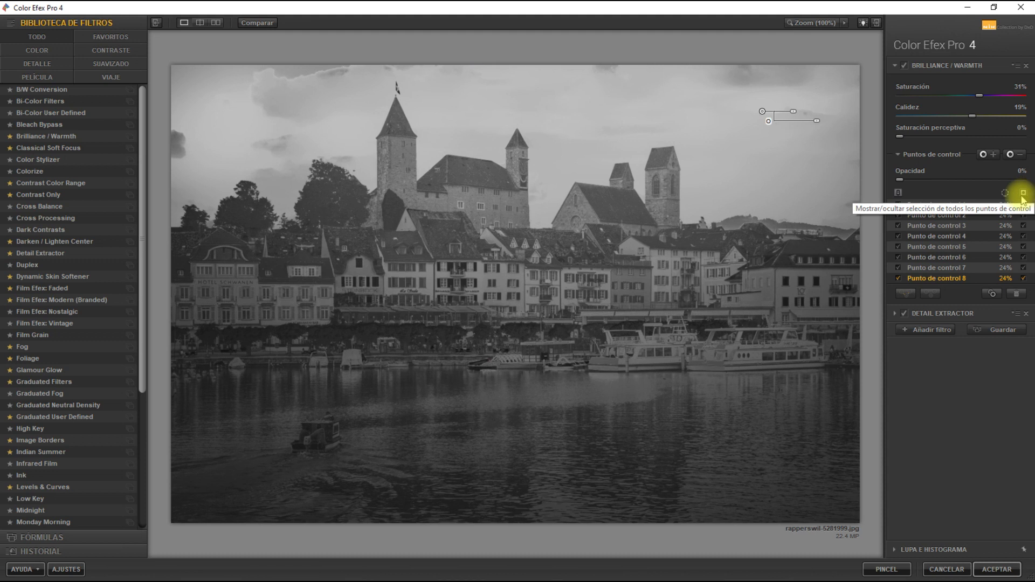
{"action": "mouse_move", "coordinate": [263, 134]}
{"action": "left_click", "coordinate": [240, 118]}
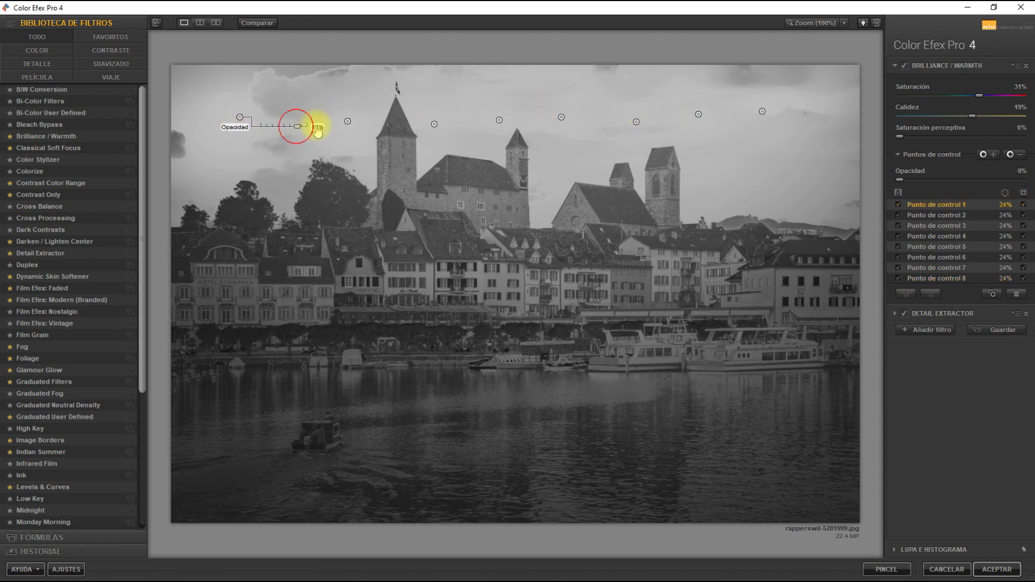
{"action": "left_click", "coordinate": [348, 121]}
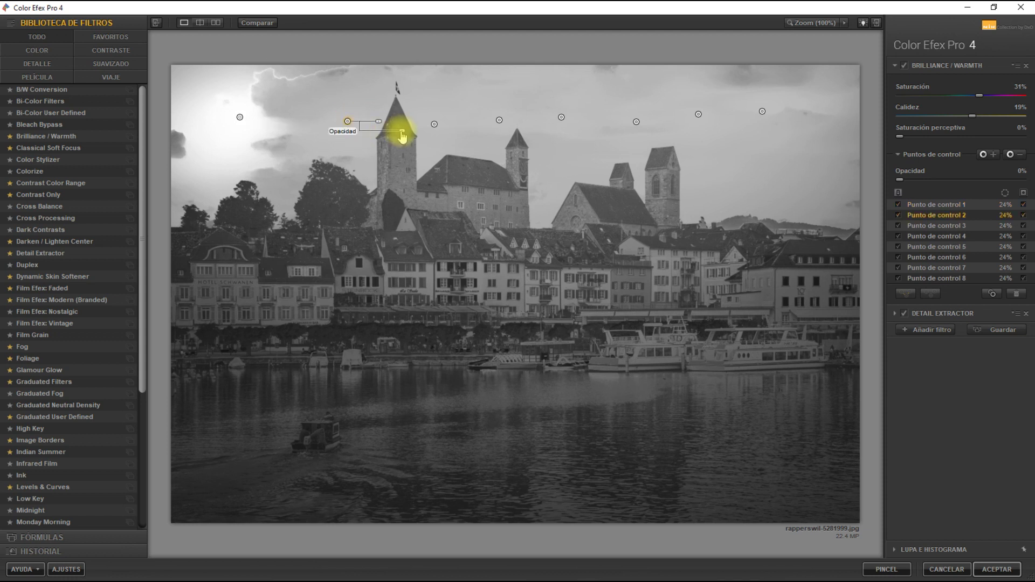
{"action": "left_click", "coordinate": [435, 124]}
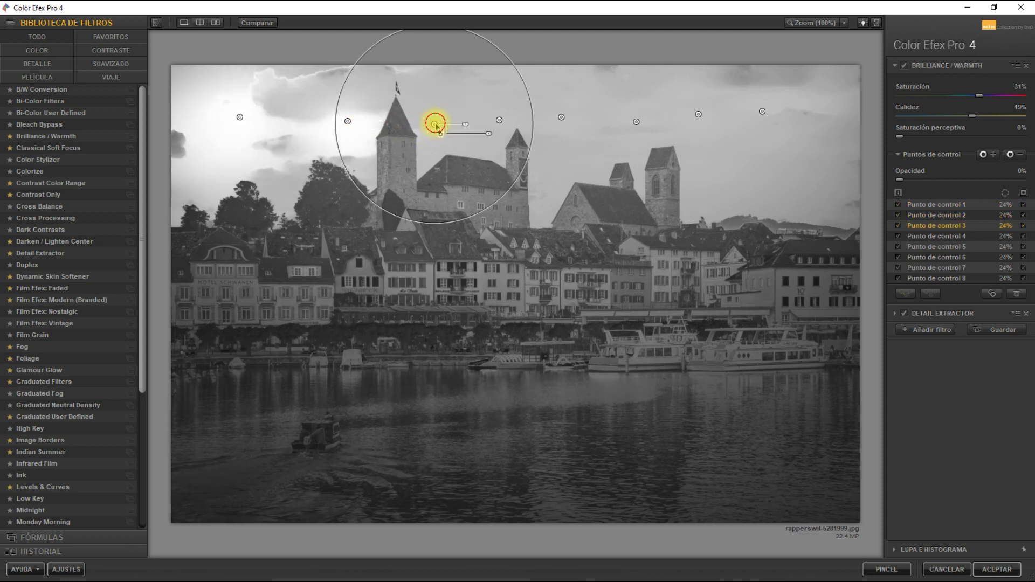
{"action": "left_click_drag", "start_coordinate": [489, 135], "coordinate": [518, 133]}
{"action": "left_click", "coordinate": [500, 122]}
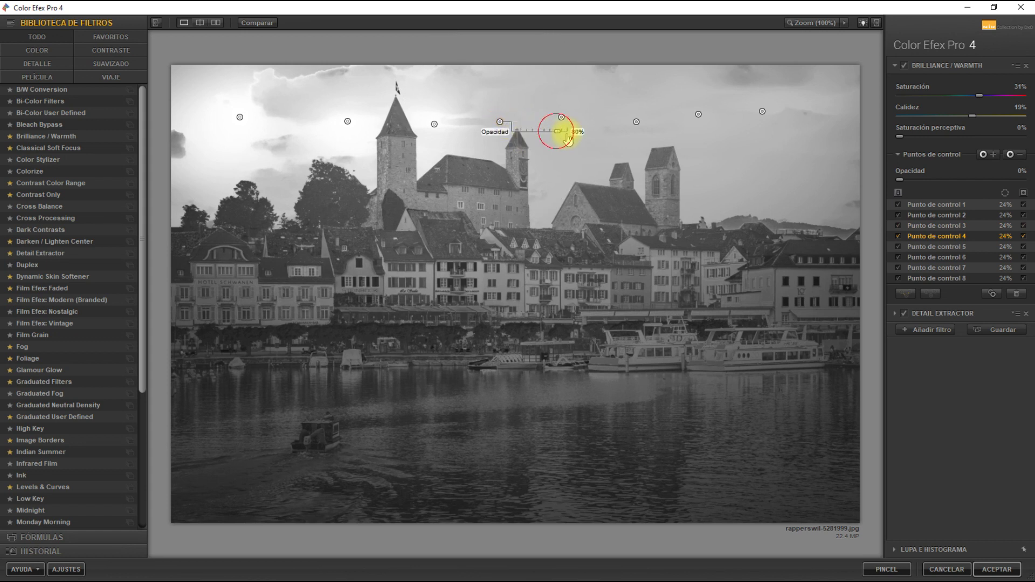
{"action": "left_click", "coordinate": [562, 117]}
{"action": "left_click_drag", "start_coordinate": [561, 118], "coordinate": [629, 130]}
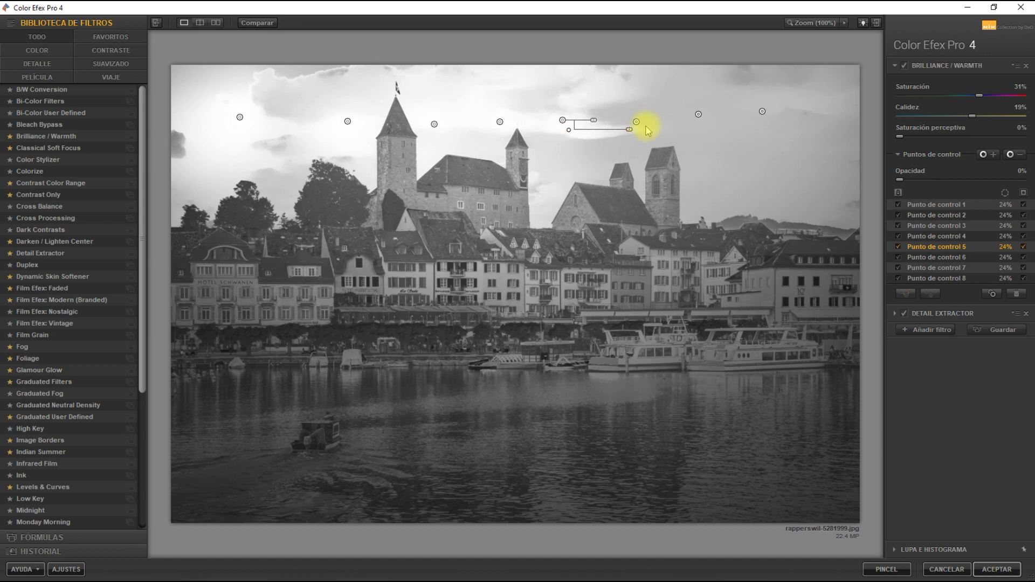
Raise the opacity of sky points 6, 7 and 8, with point 8 at 100%.
{"action": "left_click", "coordinate": [636, 122]}
{"action": "left_click_drag", "start_coordinate": [693, 134], "coordinate": [734, 141]}
{"action": "left_click", "coordinate": [698, 115]}
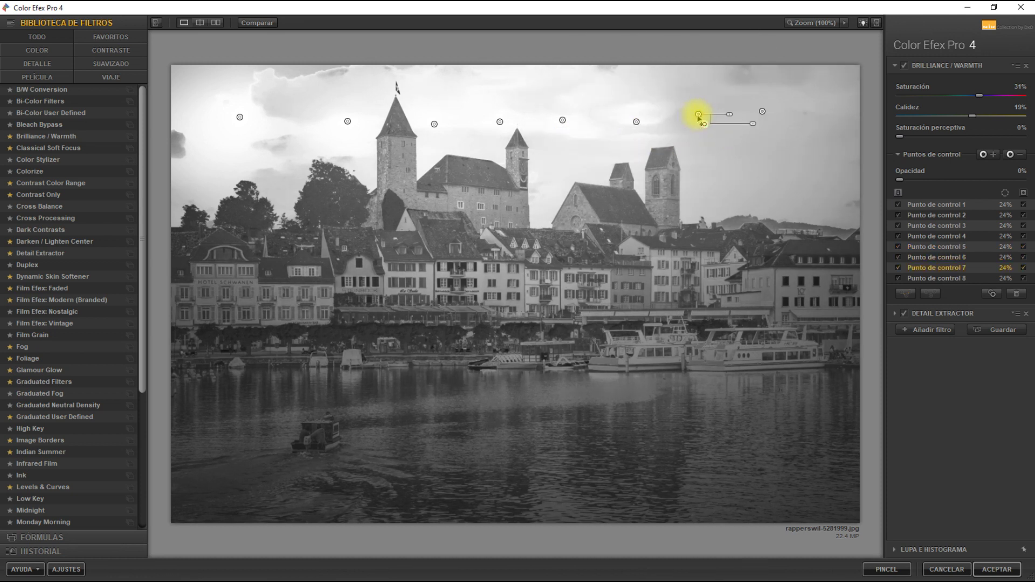
{"action": "left_click_drag", "start_coordinate": [755, 129], "coordinate": [786, 132]}
{"action": "left_click", "coordinate": [762, 111]}
{"action": "left_click_drag", "start_coordinate": [817, 122], "coordinate": [864, 128]}
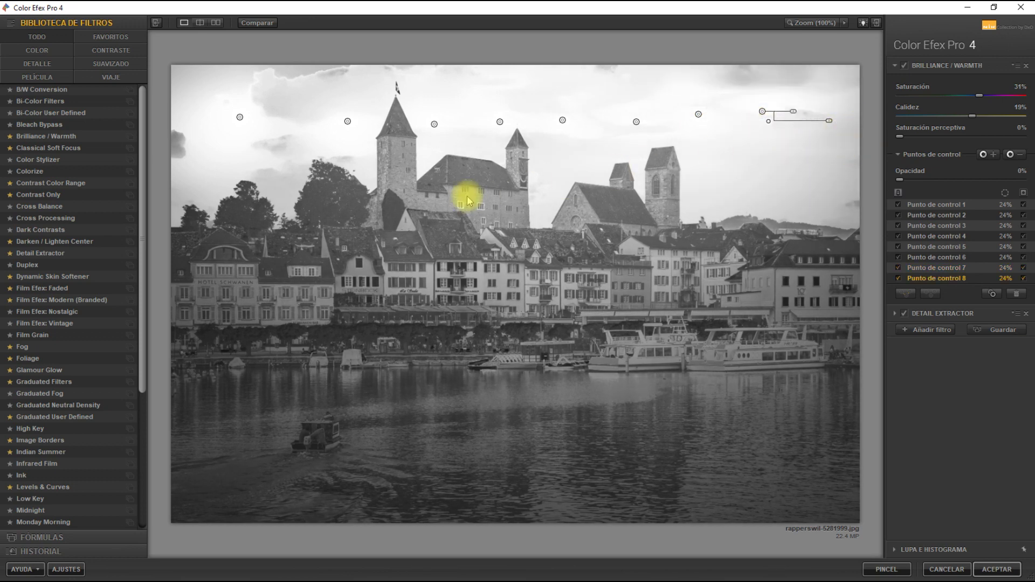
Copy sky control points onto the left trees and houses, reaching point 29.
{"action": "left_click_drag", "start_coordinate": [240, 117], "coordinate": [235, 198]}
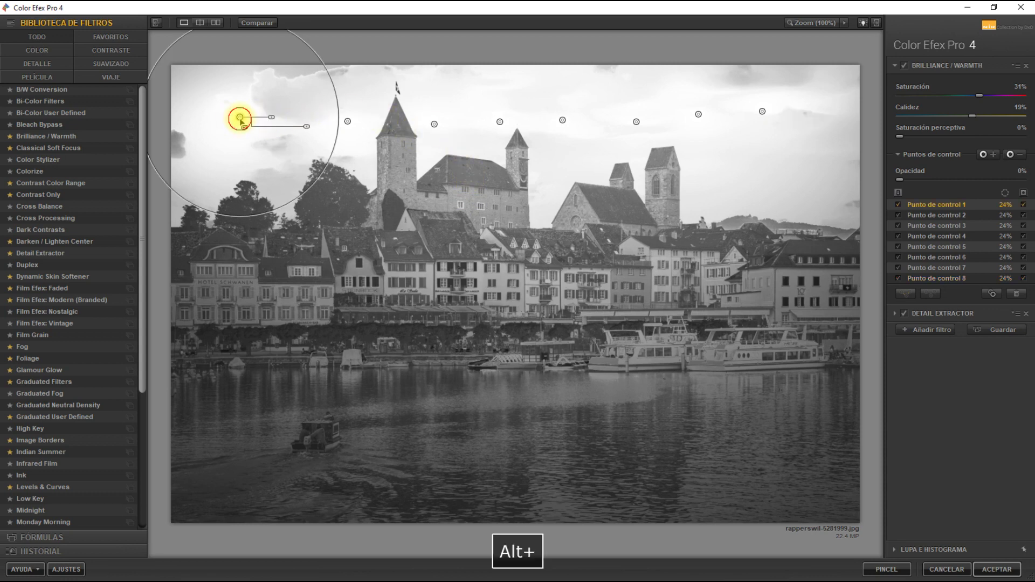
{"action": "mouse_move", "coordinate": [235, 199]}
{"action": "left_mouse_down"}
{"action": "mouse_move", "coordinate": [409, 182]}
{"action": "mouse_move", "coordinate": [478, 198]}
{"action": "mouse_move", "coordinate": [818, 205]}
{"action": "mouse_move", "coordinate": [803, 248]}
{"action": "mouse_move", "coordinate": [738, 270]}
{"action": "mouse_move", "coordinate": [394, 268]}
{"action": "mouse_move", "coordinate": [208, 279]}
{"action": "mouse_move", "coordinate": [243, 208]}
{"action": "mouse_move", "coordinate": [329, 201]}
{"action": "mouse_move", "coordinate": [421, 229]}
{"action": "mouse_move", "coordinate": [398, 117]}
{"action": "left_mouse_up"}
{"action": "left_click", "coordinate": [207, 284]}
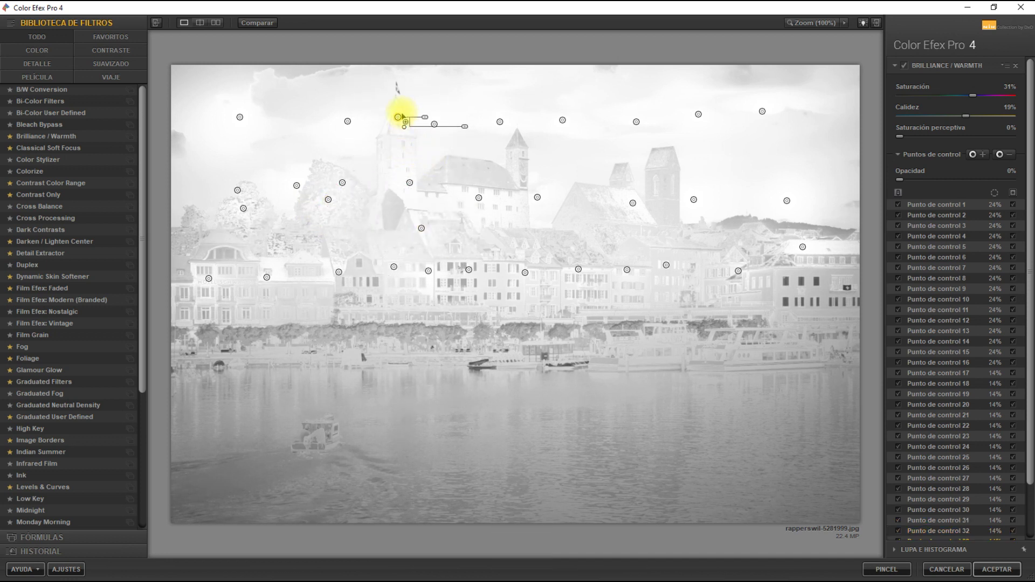
Copy points onto the castle and right-hand buildings, then add, resize and duplicate a lake point.
{"action": "mouse_move", "coordinate": [399, 117]}
{"action": "left_mouse_down"}
{"action": "mouse_move", "coordinate": [545, 240]}
{"action": "mouse_move", "coordinate": [595, 254]}
{"action": "left_mouse_up"}
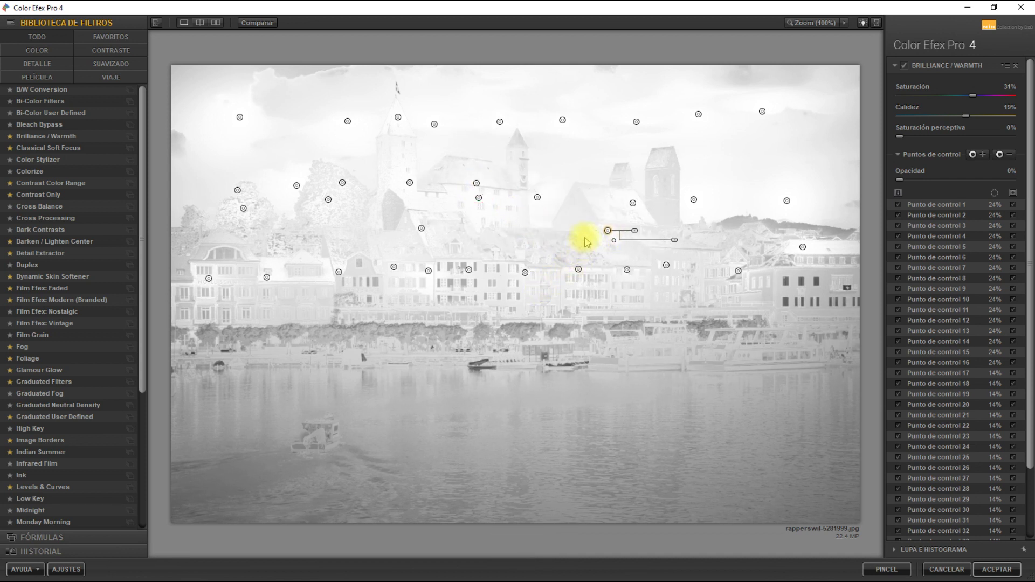
{"action": "left_click_drag", "start_coordinate": [608, 230], "coordinate": [746, 220]}
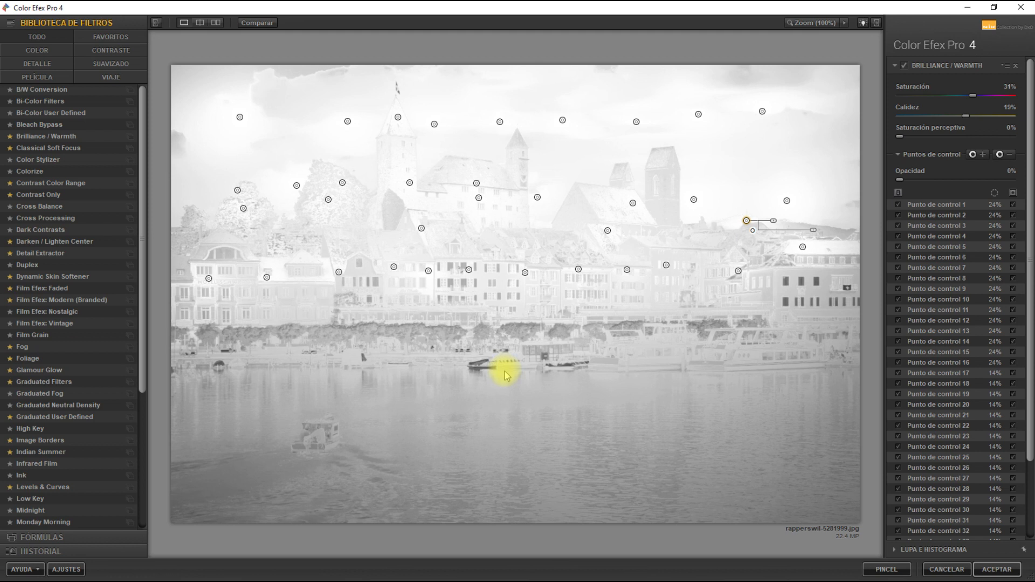
{"action": "left_click", "coordinate": [1000, 155]}
{"action": "left_click", "coordinate": [1000, 154]}
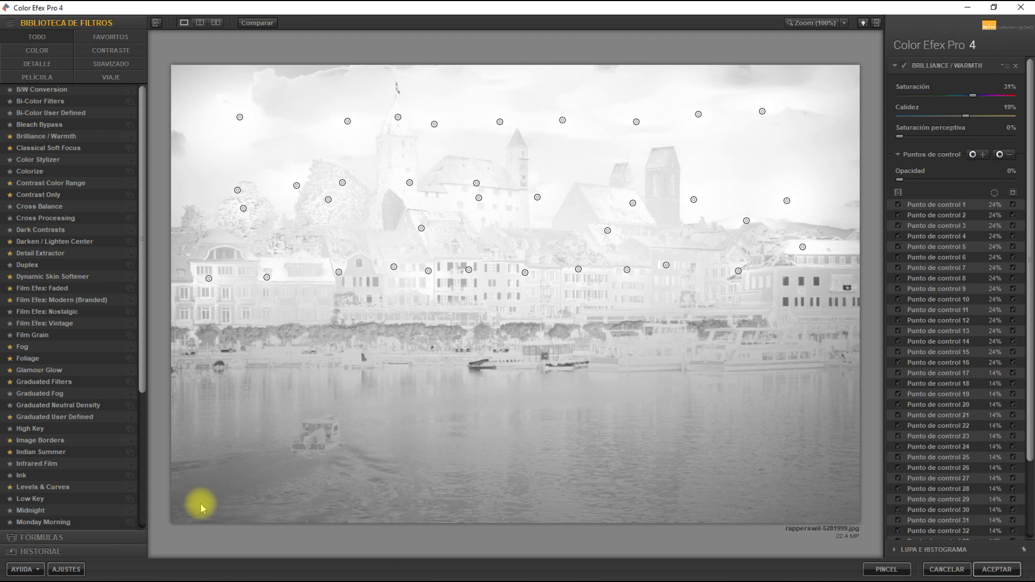
{"action": "left_click", "coordinate": [1001, 154]}
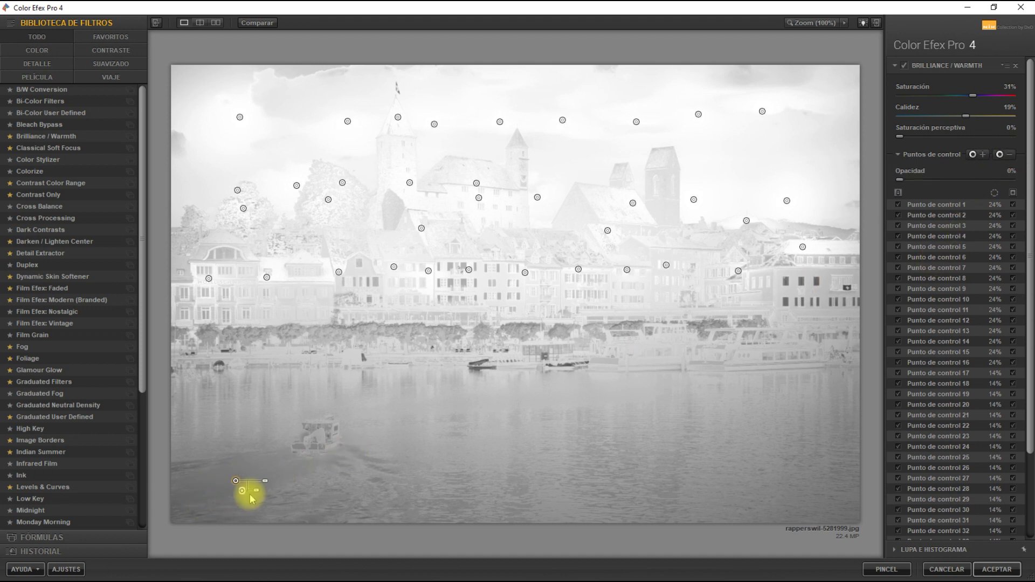
{"action": "left_click_drag", "start_coordinate": [264, 481], "coordinate": [268, 481]}
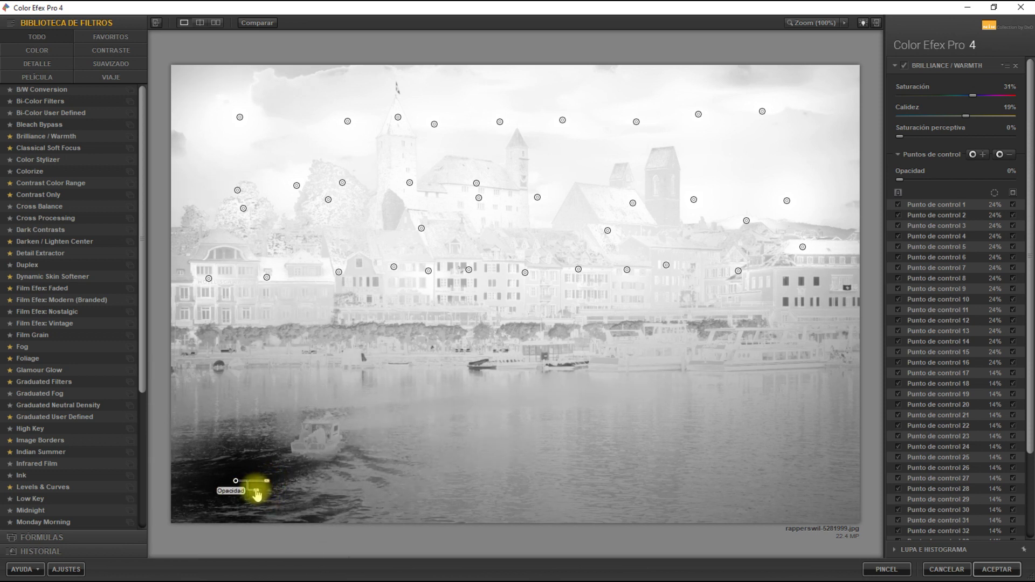
{"action": "left_click", "coordinate": [251, 491]}
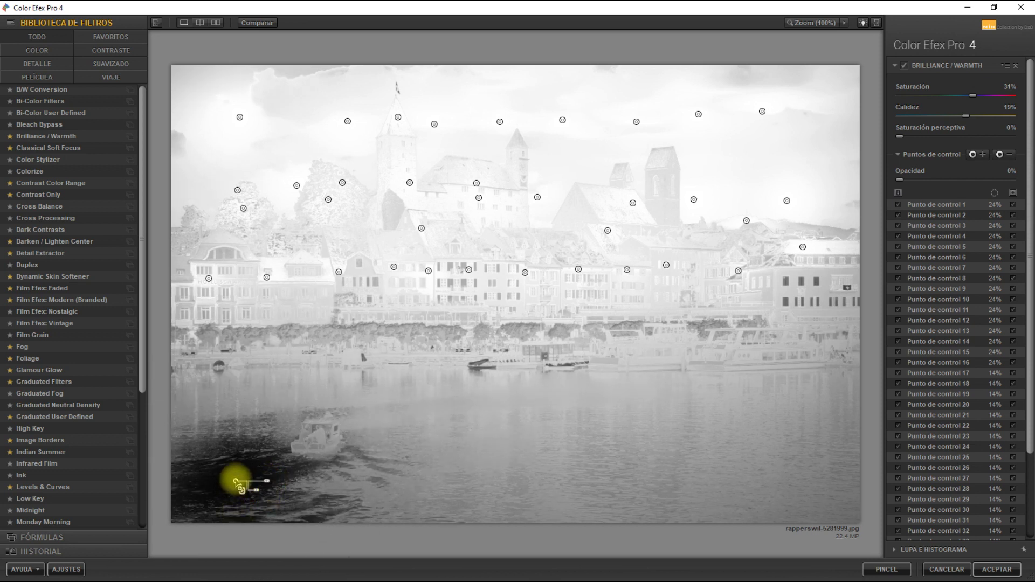
{"action": "mouse_move", "coordinate": [236, 480]}
{"action": "left_mouse_down", "text": "alt"}
{"action": "mouse_move", "coordinate": [238, 386]}
{"action": "mouse_move", "coordinate": [391, 406]}
{"action": "mouse_move", "coordinate": [610, 406]}
{"action": "left_mouse_up", "text": "alt"}
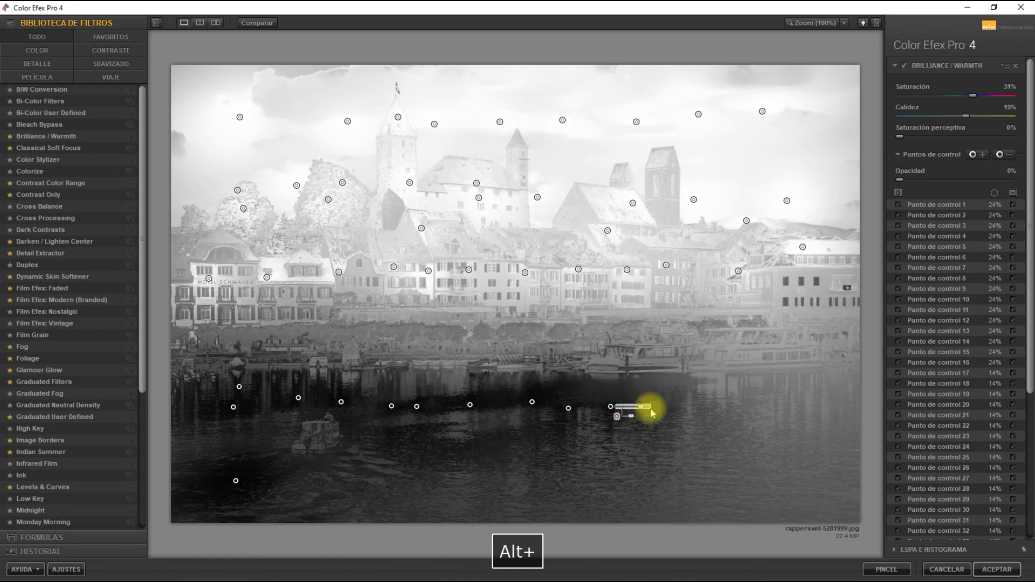
Duplicate lake control points rightward, downward and across the water to fill the lake.
{"action": "left_click_drag", "start_coordinate": [610, 406], "coordinate": [818, 385], "text": "alt"}
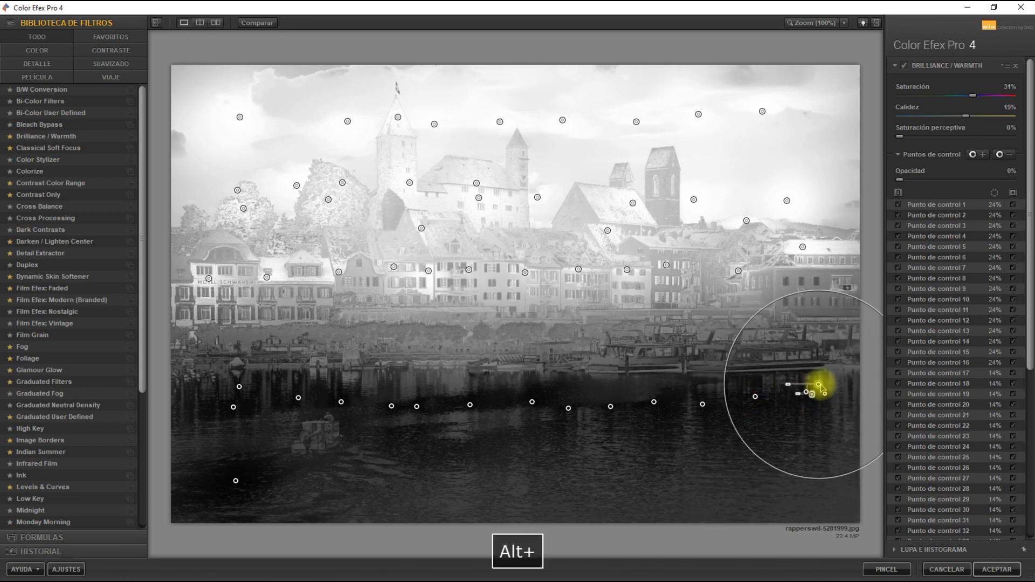
{"action": "mouse_move", "coordinate": [819, 385]}
{"action": "left_mouse_down", "text": "alt"}
{"action": "mouse_move", "coordinate": [822, 454]}
{"action": "mouse_move", "coordinate": [656, 485]}
{"action": "mouse_move", "coordinate": [431, 485]}
{"action": "mouse_move", "coordinate": [372, 470]}
{"action": "mouse_move", "coordinate": [299, 488]}
{"action": "mouse_move", "coordinate": [316, 442]}
{"action": "mouse_move", "coordinate": [339, 444]}
{"action": "mouse_move", "coordinate": [321, 438]}
{"action": "mouse_move", "coordinate": [362, 455]}
{"action": "mouse_move", "coordinate": [347, 439]}
{"action": "left_mouse_up", "text": "alt"}
{"action": "left_click", "coordinate": [324, 446]}
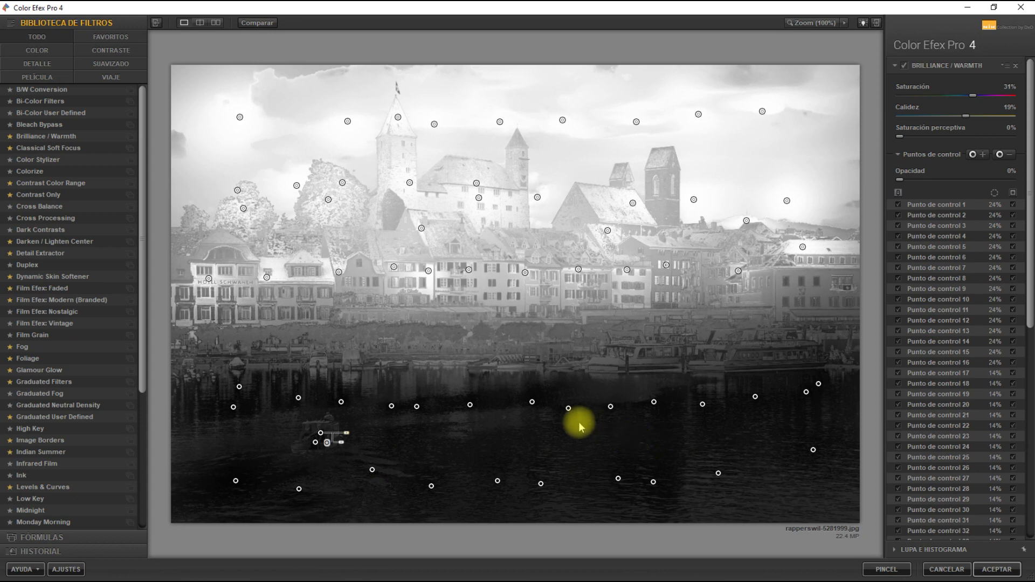
{"action": "mouse_move", "coordinate": [466, 397]}
{"action": "left_mouse_down", "text": "alt"}
{"action": "mouse_move", "coordinate": [444, 379]}
{"action": "mouse_move", "coordinate": [620, 368]}
{"action": "left_mouse_up", "text": "alt"}
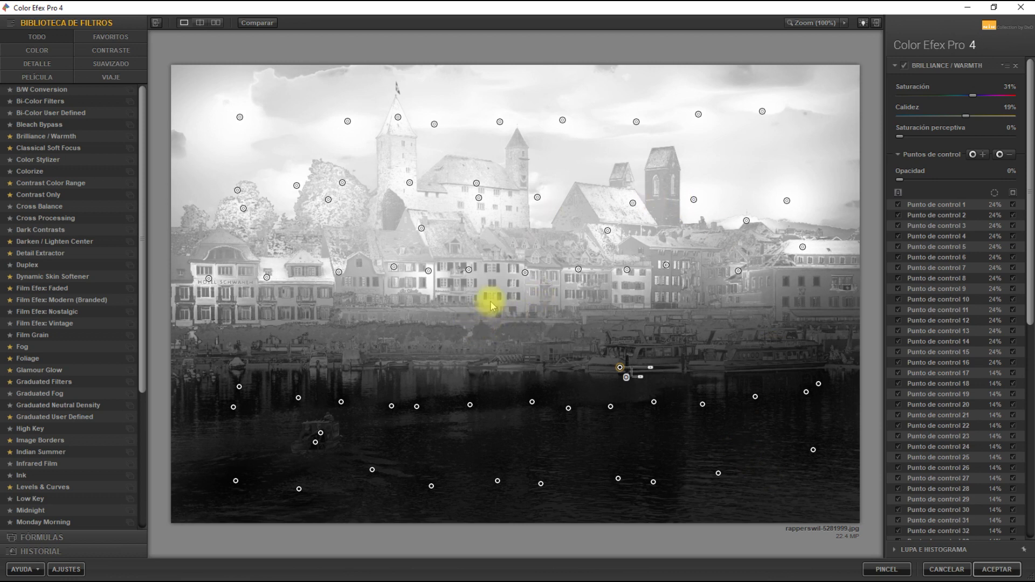
Hide the control point list and turn off the mask to view the photo.
{"action": "left_click", "coordinate": [897, 154]}
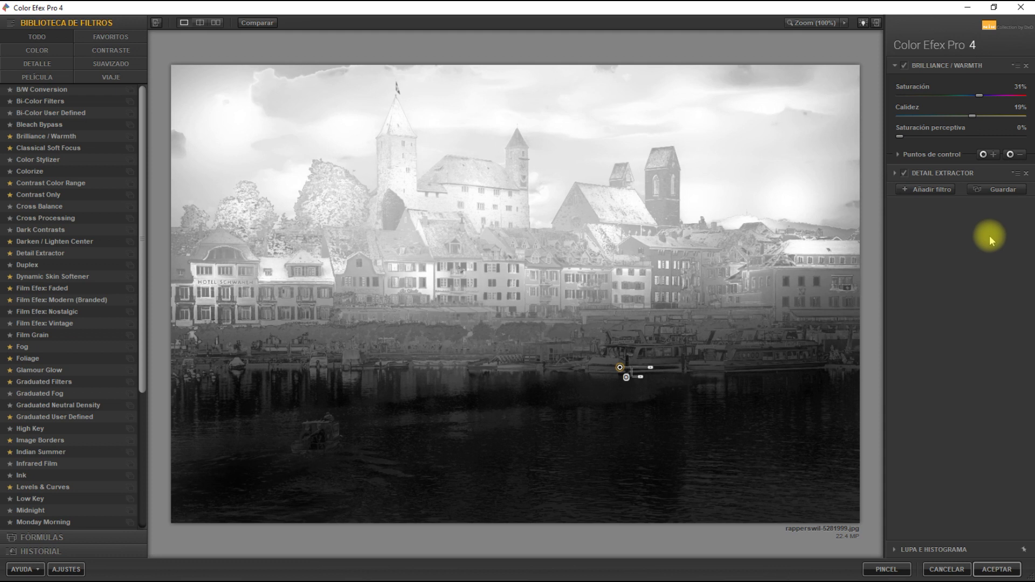
{"action": "left_click", "coordinate": [897, 155]}
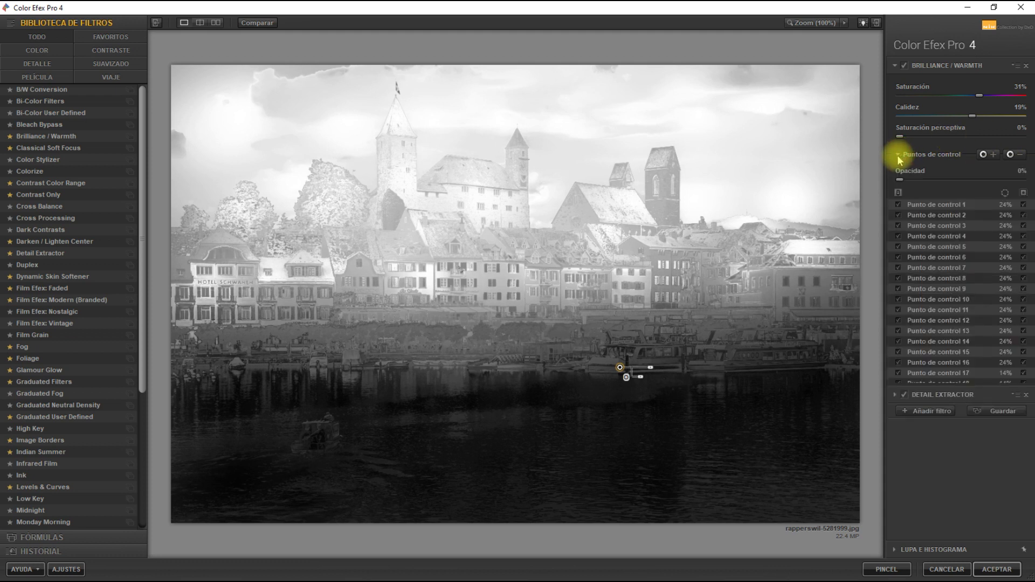
{"action": "left_click", "coordinate": [1014, 195]}
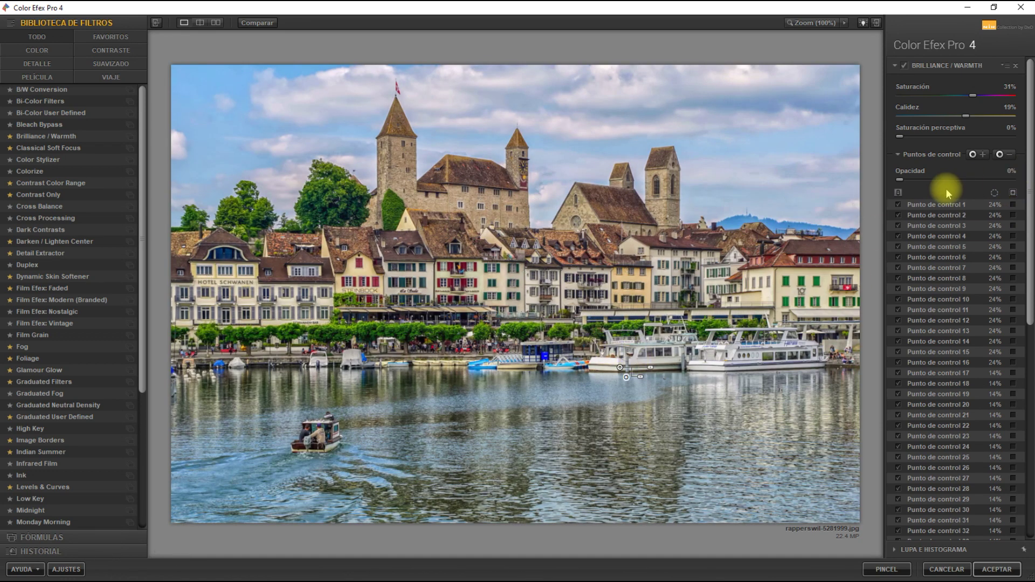
{"action": "left_click", "coordinate": [898, 155]}
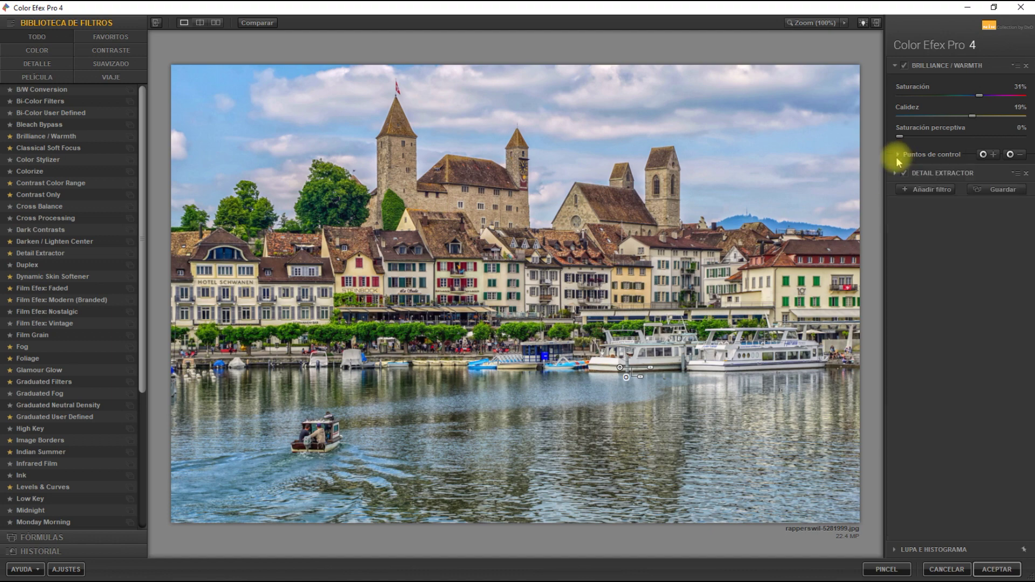
{"action": "left_click", "coordinate": [264, 25]}
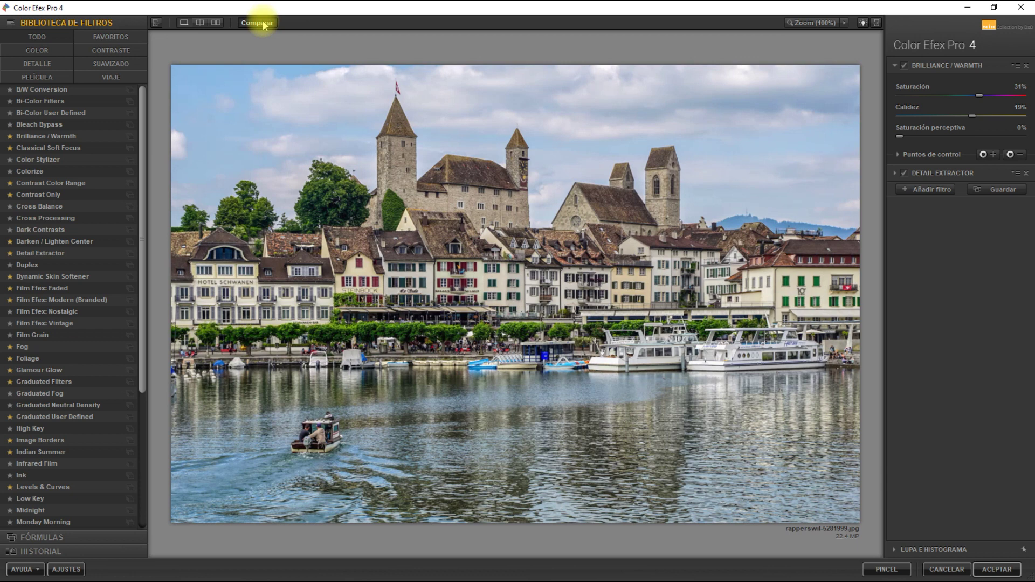
Disable Detail Extractor and flip Comparar to judge the edit against the original.
{"action": "left_click", "coordinate": [905, 174]}
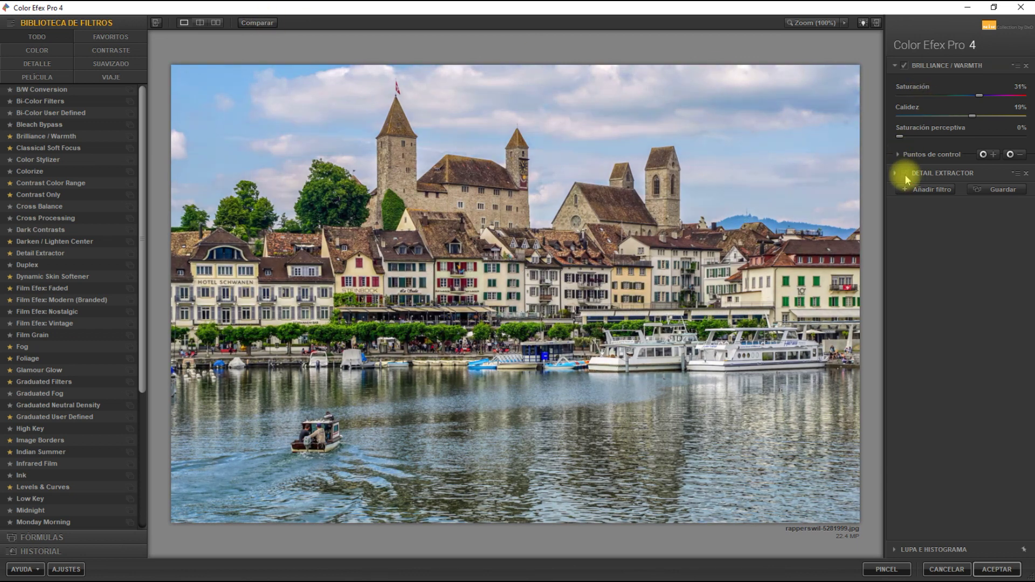
{"action": "left_click", "coordinate": [268, 26]}
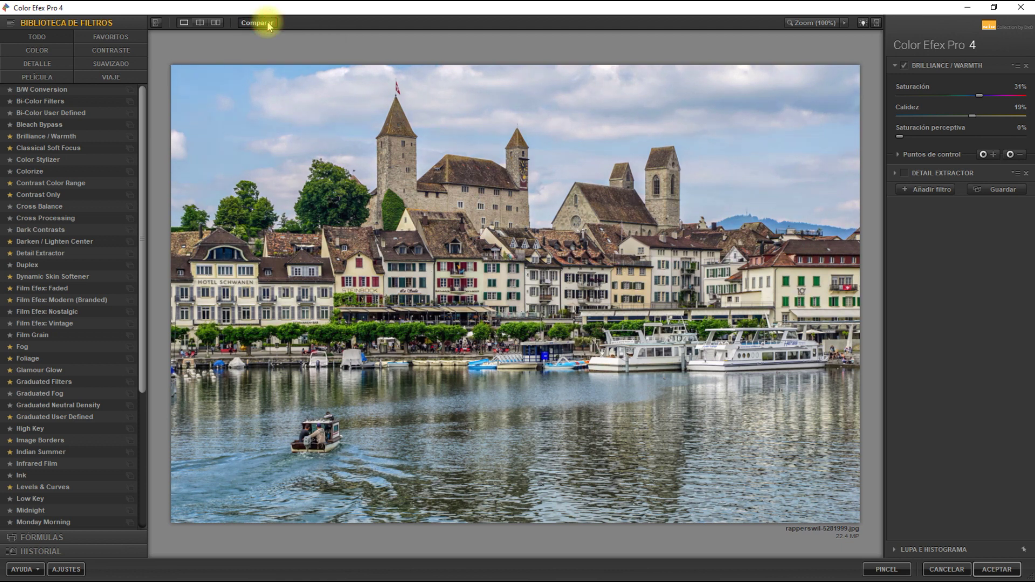
{"action": "left_click", "coordinate": [268, 25]}
{"action": "left_click", "coordinate": [268, 25]}
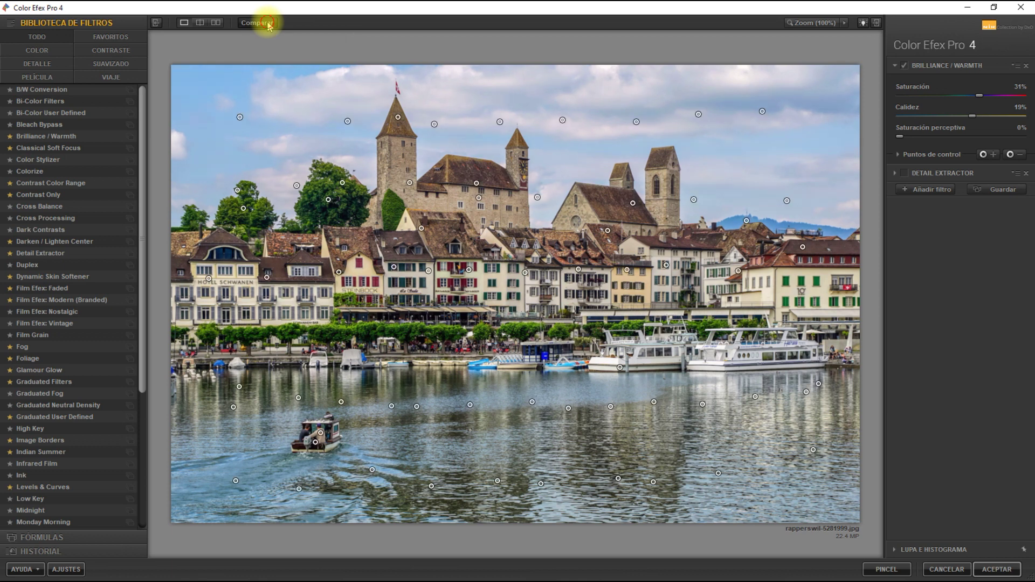
{"action": "left_click", "coordinate": [268, 26]}
{"action": "left_click", "coordinate": [268, 25]}
{"action": "left_click", "coordinate": [268, 26]}
{"action": "left_click", "coordinate": [268, 26]}
{"action": "left_click", "coordinate": [268, 25]}
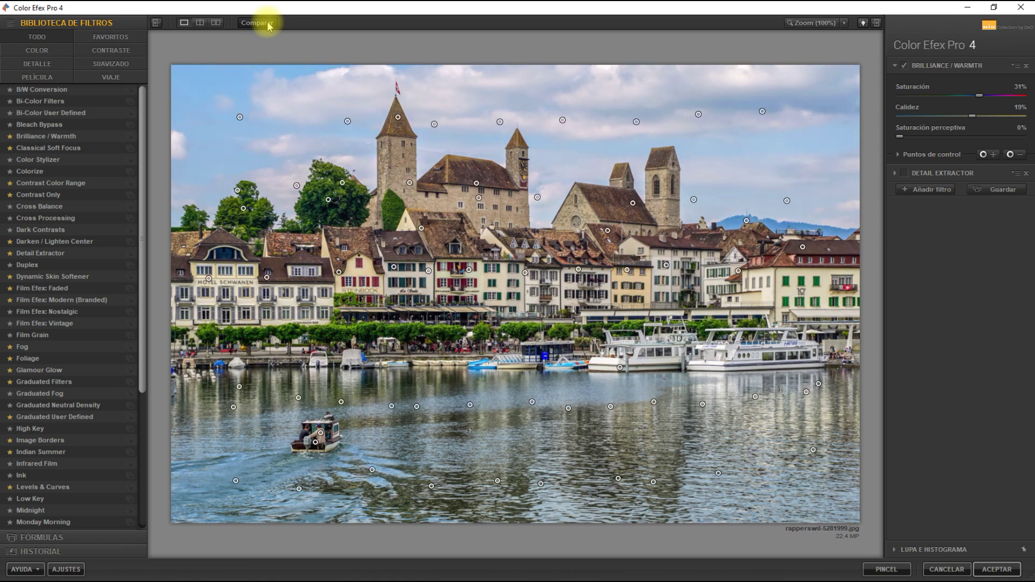
Re-enable Detail Extractor, compare with the original again, and expand its 16%/17%/20% Preciso settings.
{"action": "left_click", "coordinate": [904, 174]}
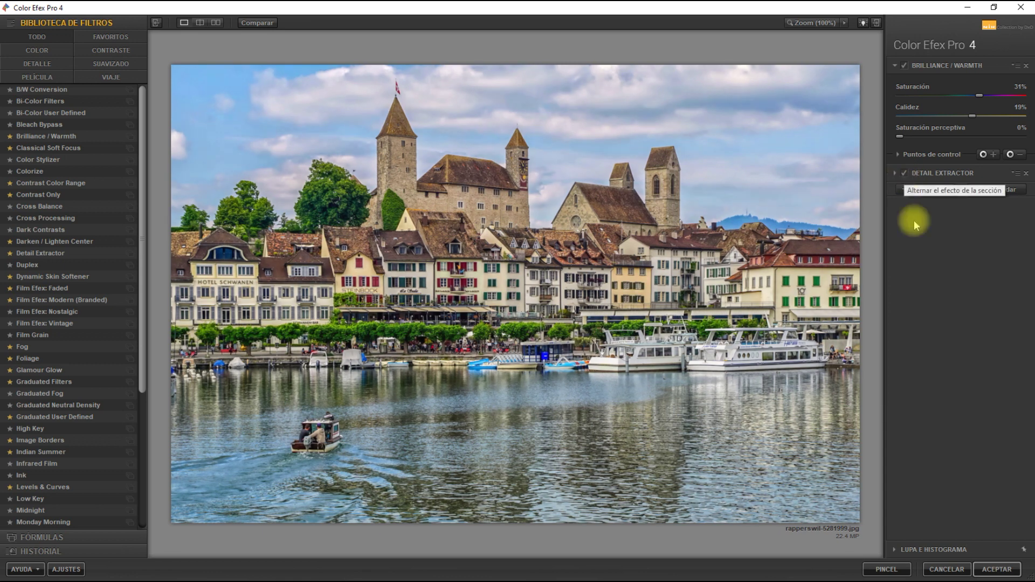
{"action": "left_click", "coordinate": [257, 23]}
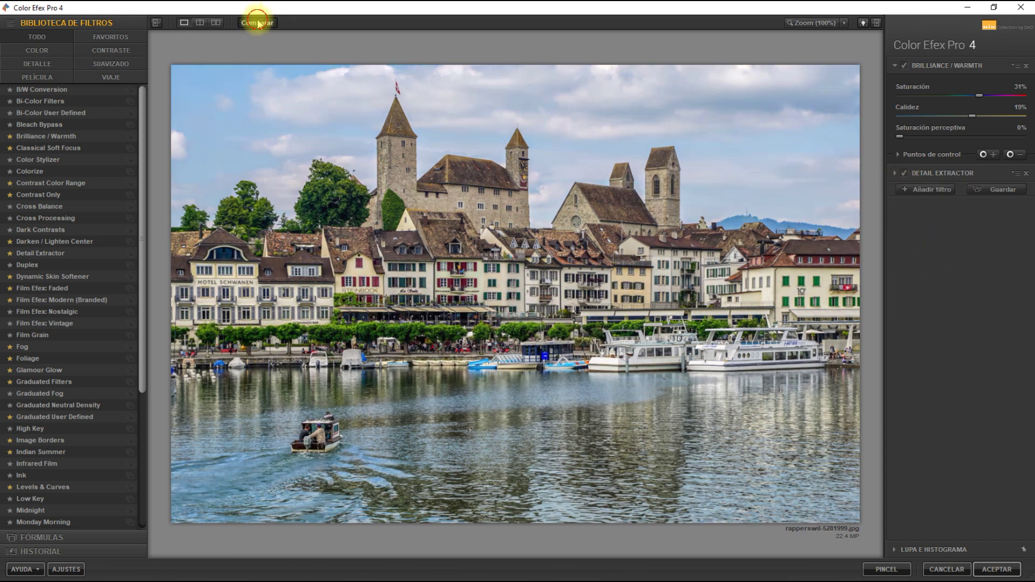
{"action": "left_click", "coordinate": [258, 23]}
{"action": "left_click", "coordinate": [258, 24]}
{"action": "left_click", "coordinate": [258, 23]}
{"action": "left_click", "coordinate": [258, 24]}
{"action": "left_click", "coordinate": [257, 24]}
{"action": "left_click", "coordinate": [257, 23]}
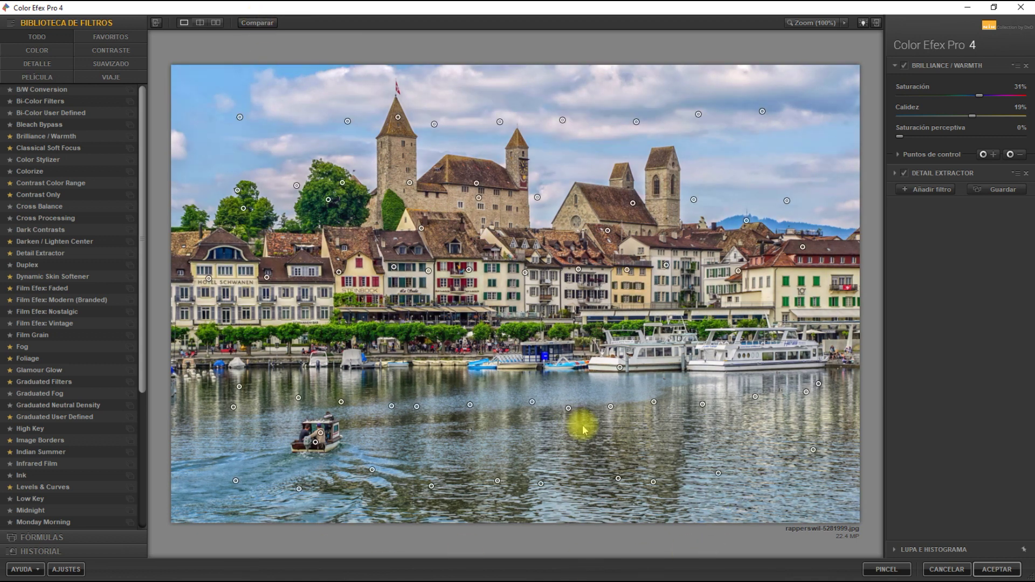
{"action": "left_click", "coordinate": [897, 173]}
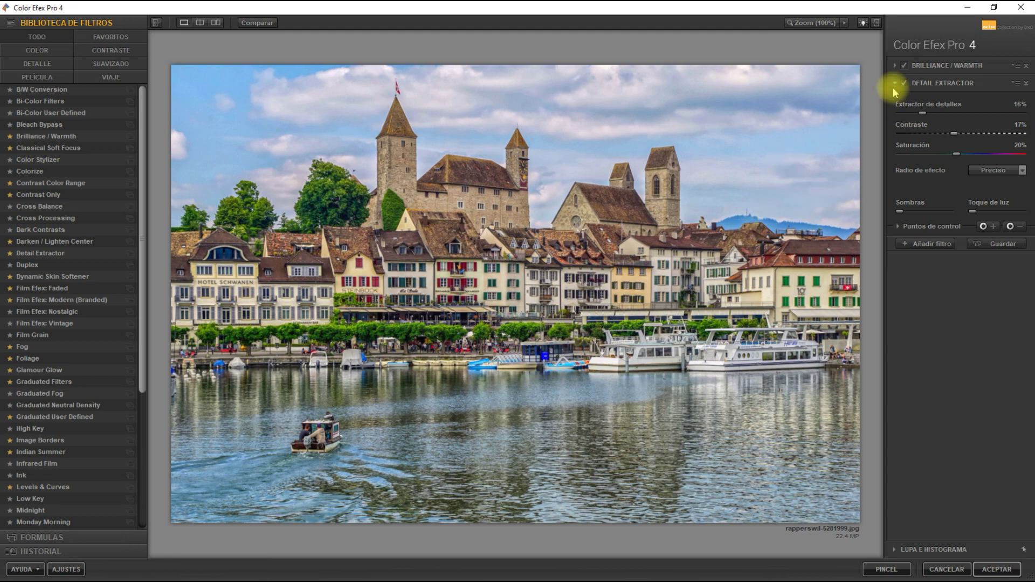
Expand Brilliance / Warmth's Puntos de control and select points 1 through 64.
{"action": "left_click", "coordinate": [897, 66]}
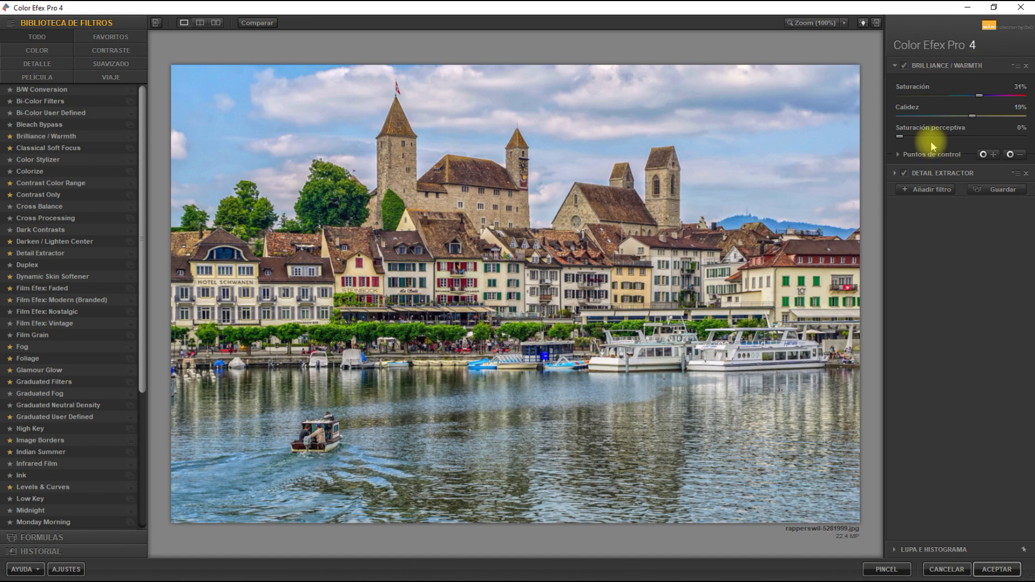
{"action": "left_click", "coordinate": [898, 156]}
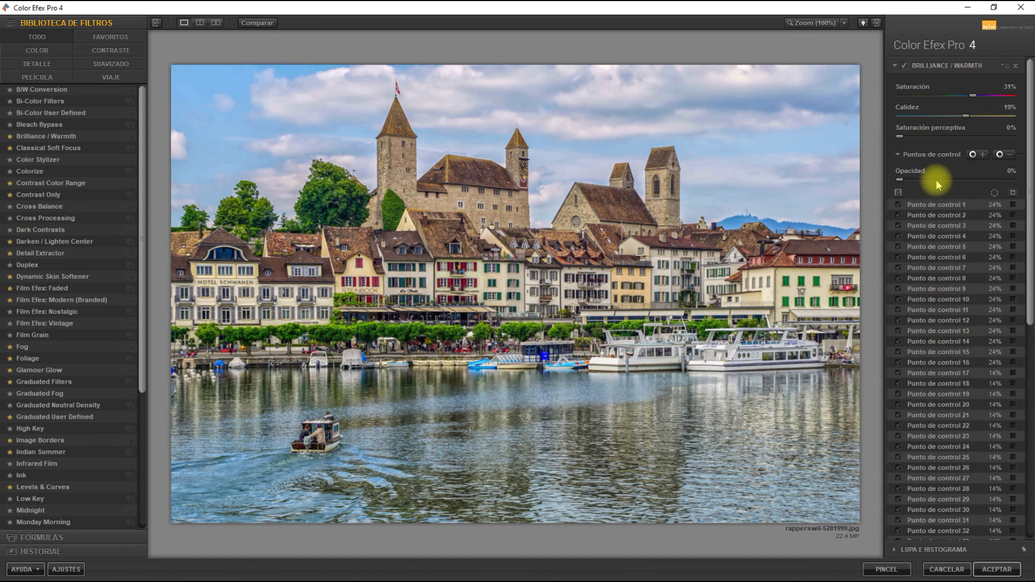
{"action": "left_click", "coordinate": [940, 205]}
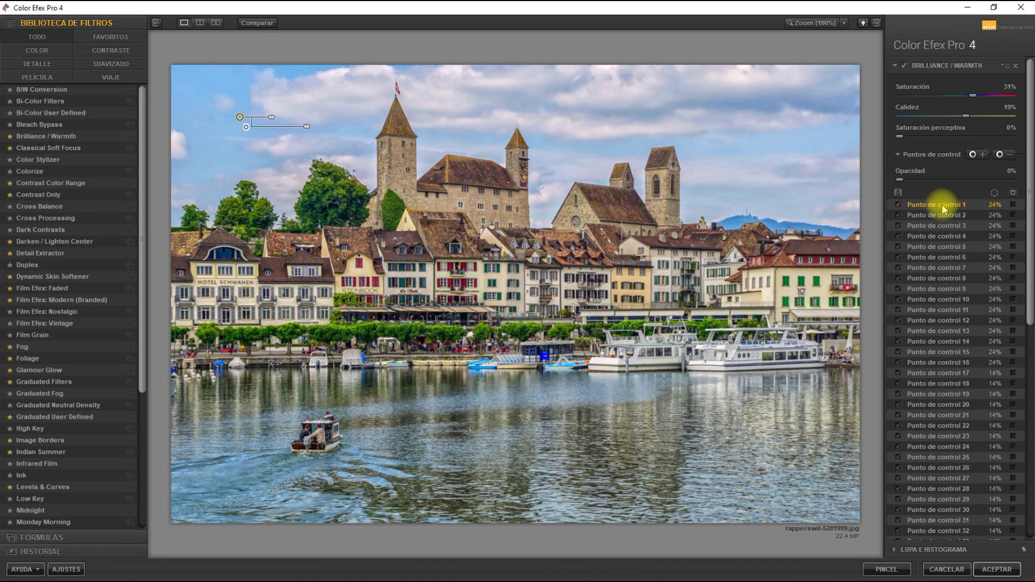
{"action": "left_click_drag", "start_coordinate": [1029, 186], "coordinate": [1031, 408]}
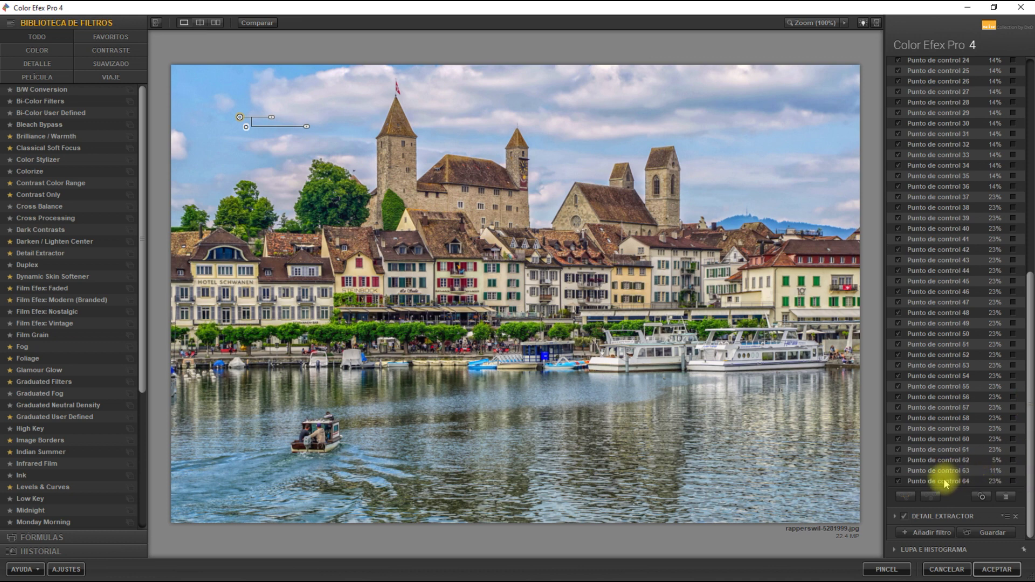
{"action": "left_click", "coordinate": [945, 483], "text": "shift"}
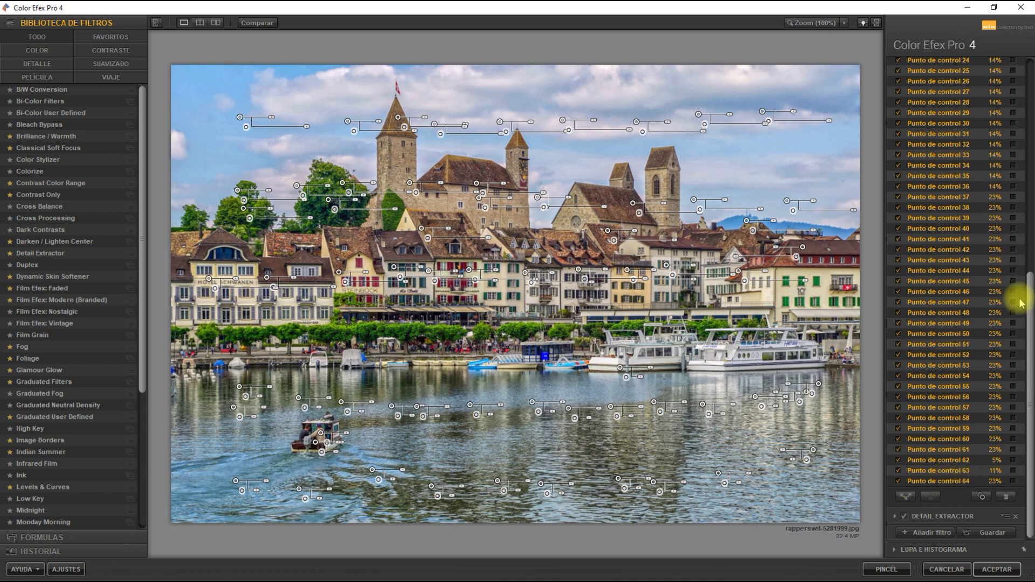
{"action": "left_click_drag", "start_coordinate": [1030, 335], "coordinate": [1029, 113]}
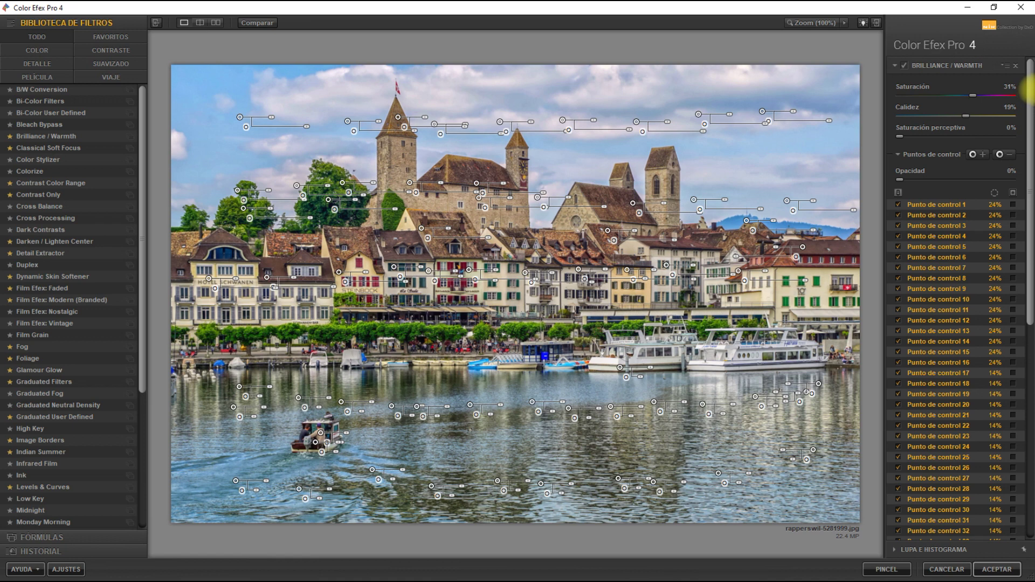
{"action": "left_click", "coordinate": [1006, 66]}
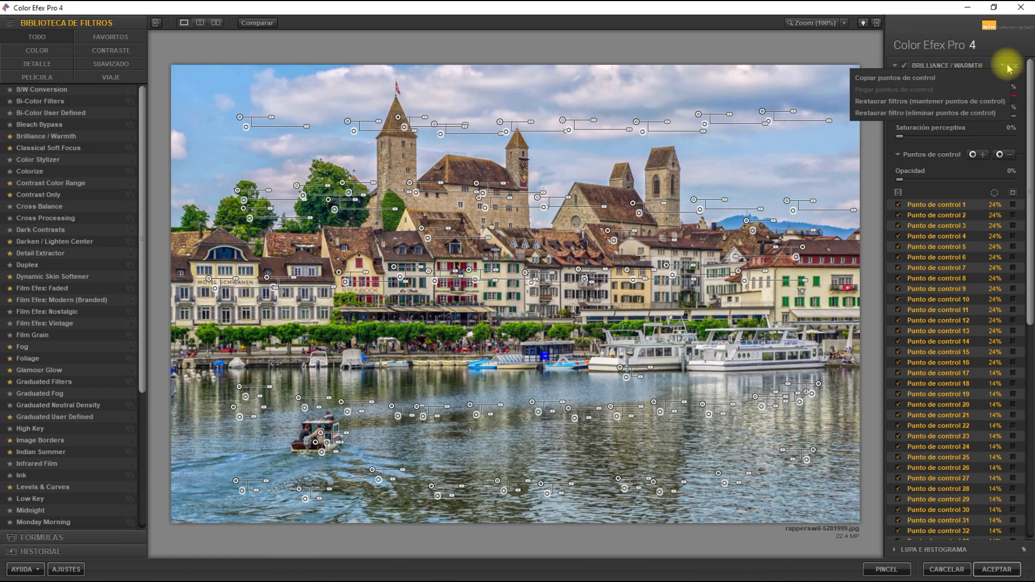
Copy the Brilliance / Warmth control points and paste them into the Detail Extractor filter.
{"action": "left_click", "coordinate": [901, 79]}
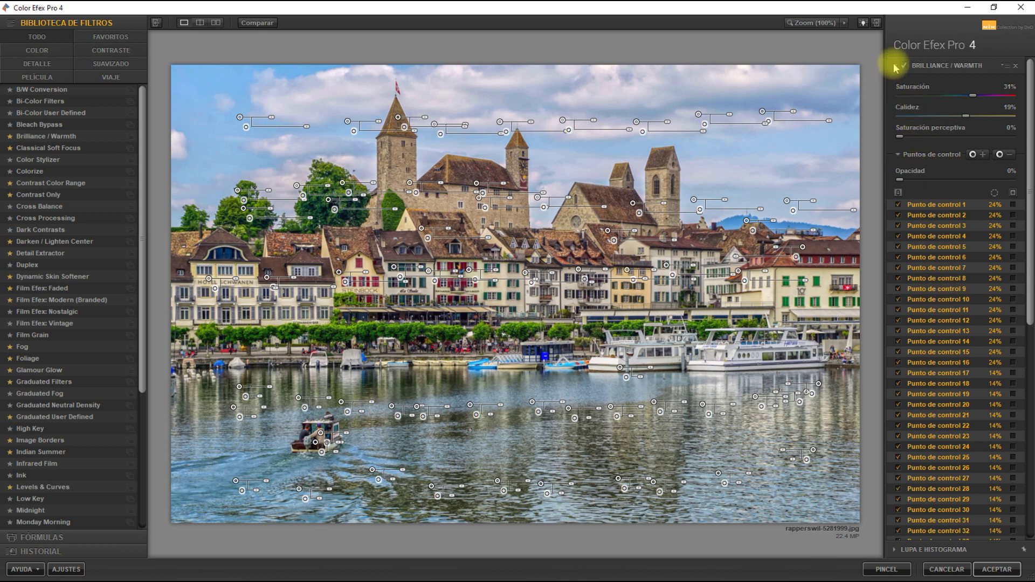
{"action": "left_click", "coordinate": [899, 155]}
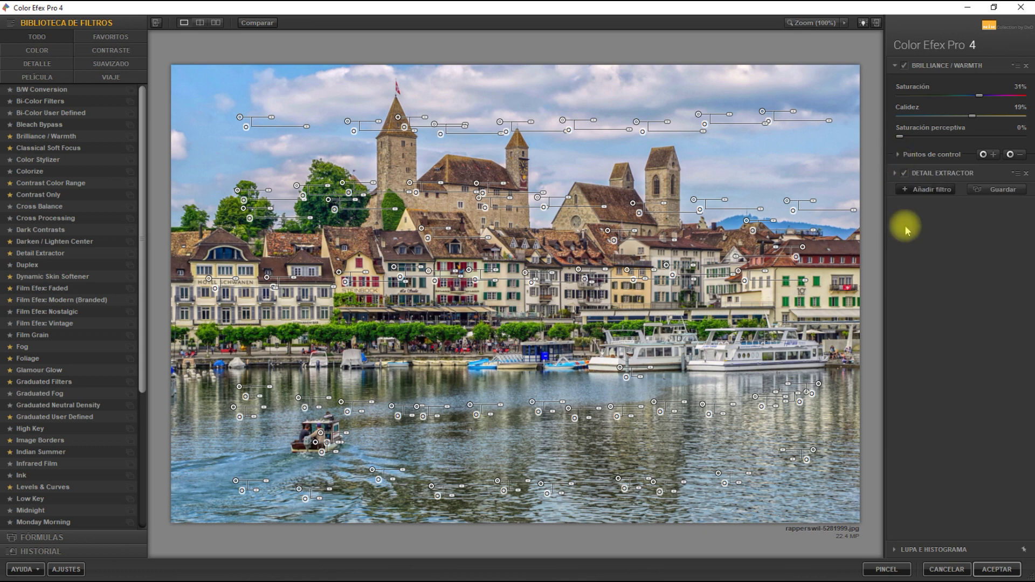
{"action": "left_click", "coordinate": [895, 174]}
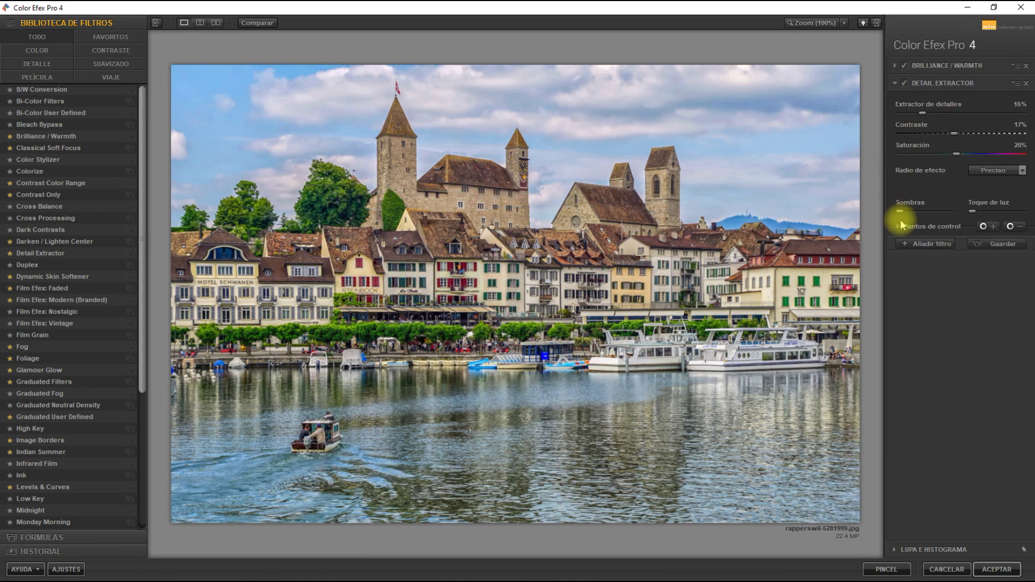
{"action": "left_click", "coordinate": [897, 225]}
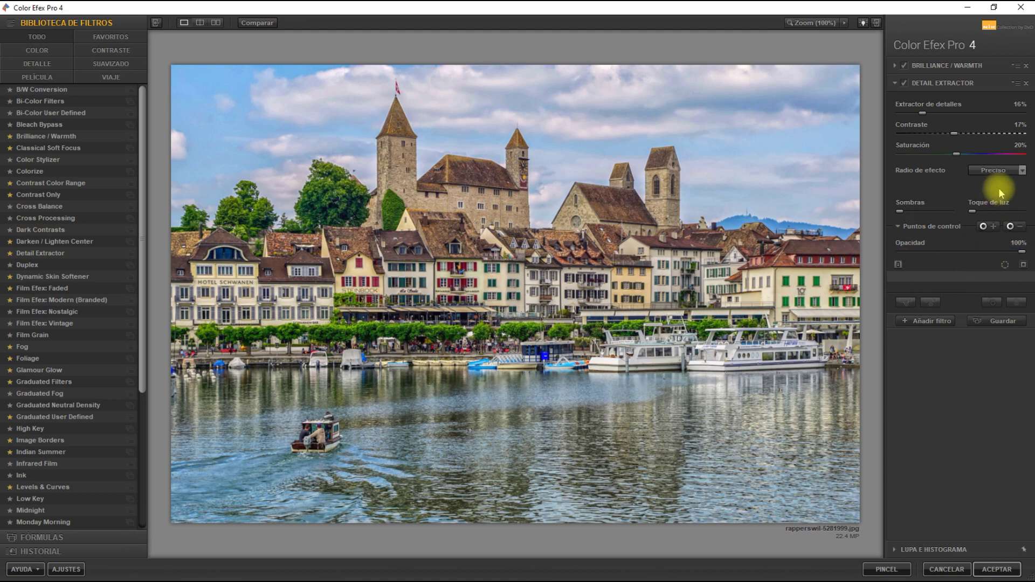
{"action": "left_click", "coordinate": [1017, 83]}
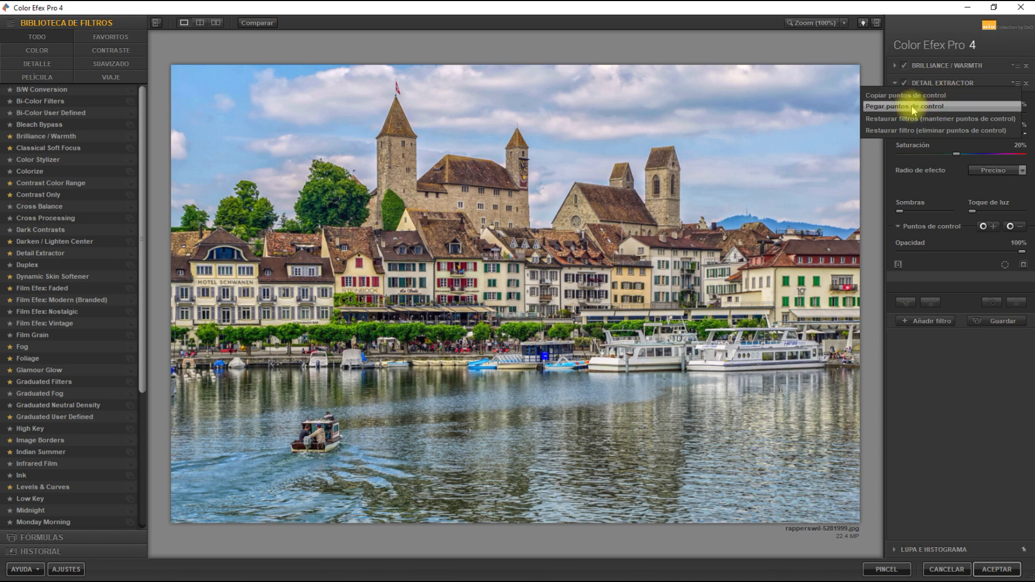
{"action": "left_click", "coordinate": [914, 108]}
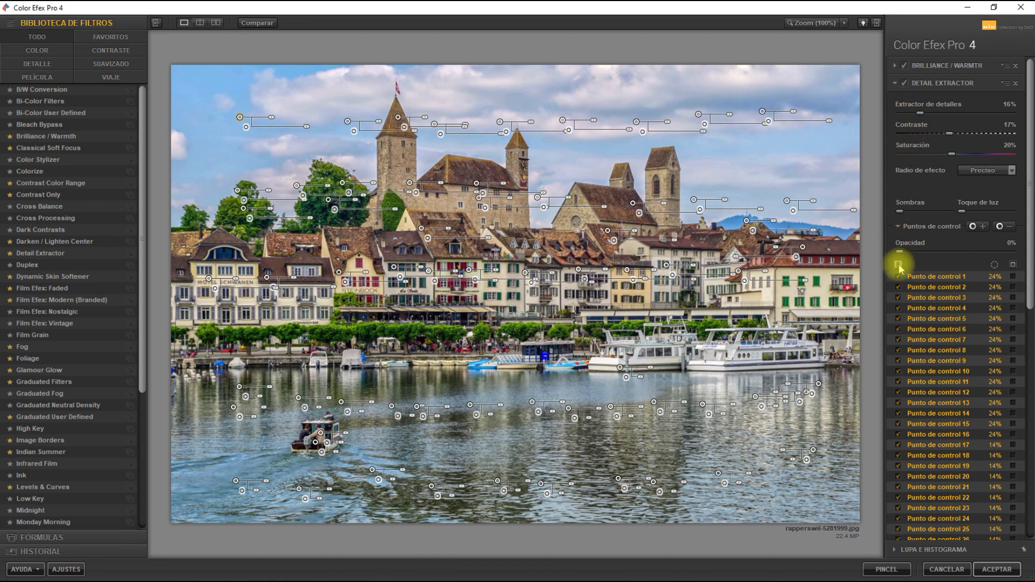
{"action": "left_click", "coordinate": [898, 228]}
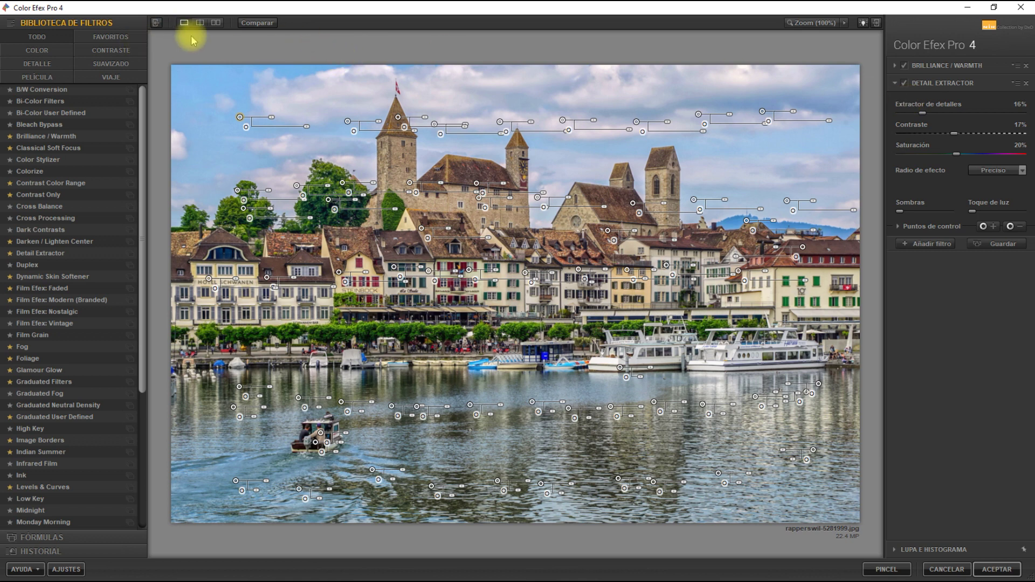
Toggle Comparar between the original and edited photo, finishing on the edited view.
{"action": "left_click", "coordinate": [257, 24]}
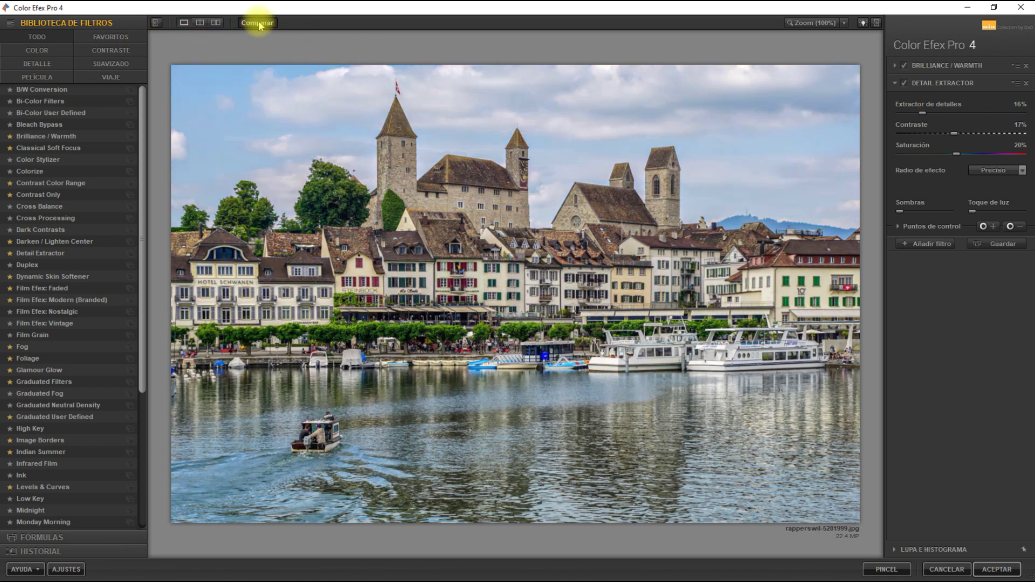
{"action": "left_click", "coordinate": [258, 23]}
{"action": "left_click", "coordinate": [258, 24]}
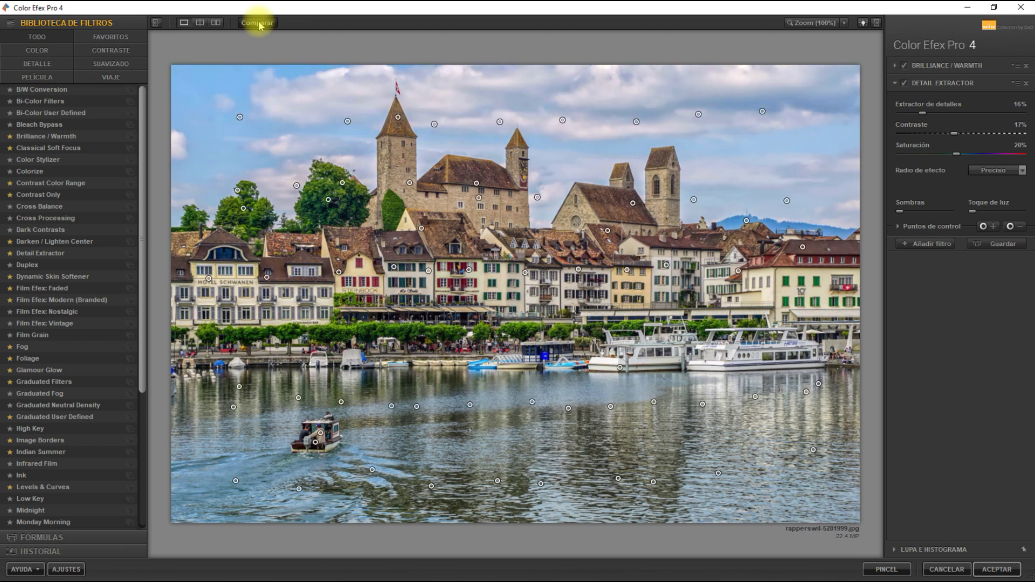
{"action": "left_click", "coordinate": [259, 24]}
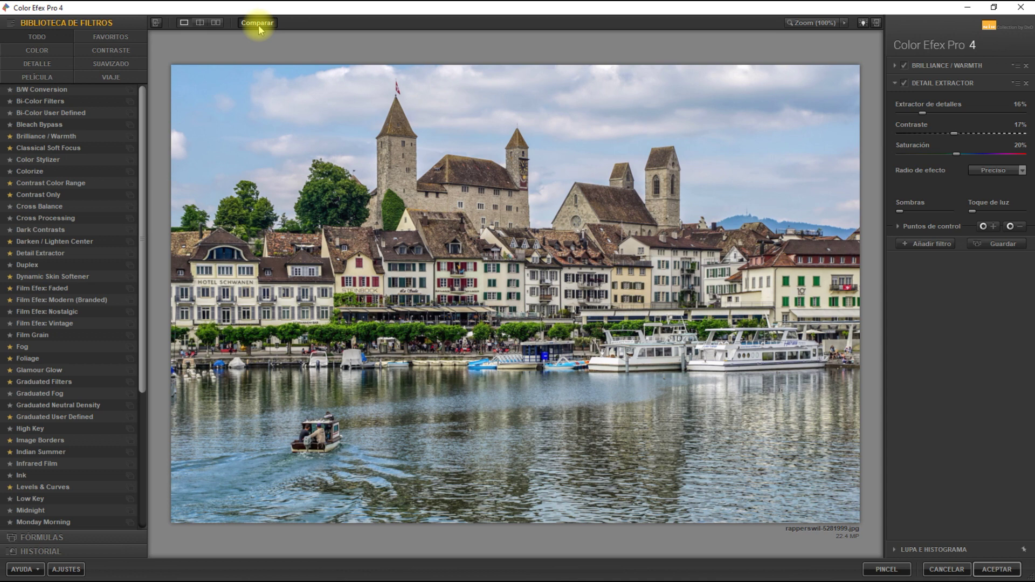
{"action": "left_click", "coordinate": [258, 25]}
{"action": "left_click", "coordinate": [258, 25]}
{"action": "left_click", "coordinate": [258, 25]}
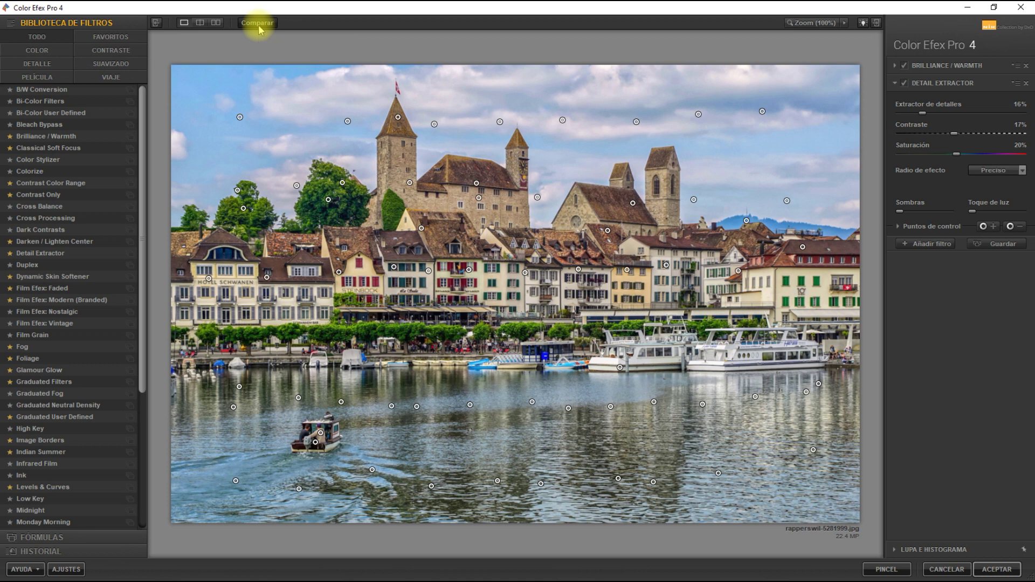